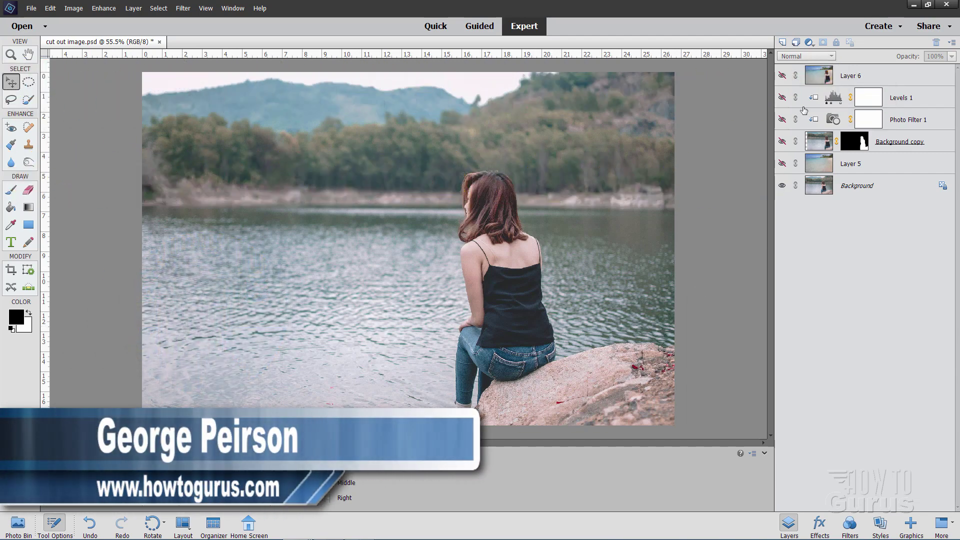
Turn on Layer 6 so the beach shows behind the woman on the rock
left_click(783, 76)
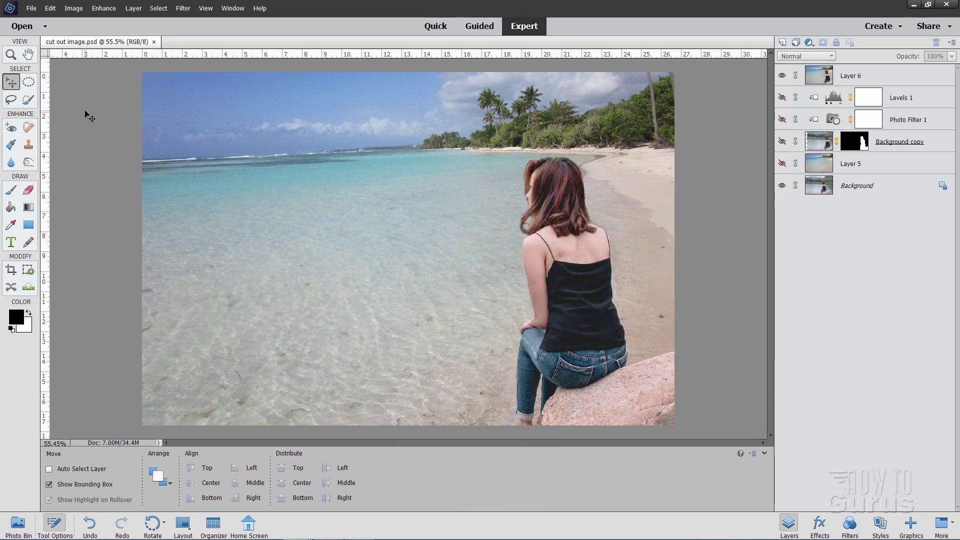
Close cut out image.psd, open the beach photo alongside, and leave woman-4866179_1920.jpg showing
left_click(154, 42)
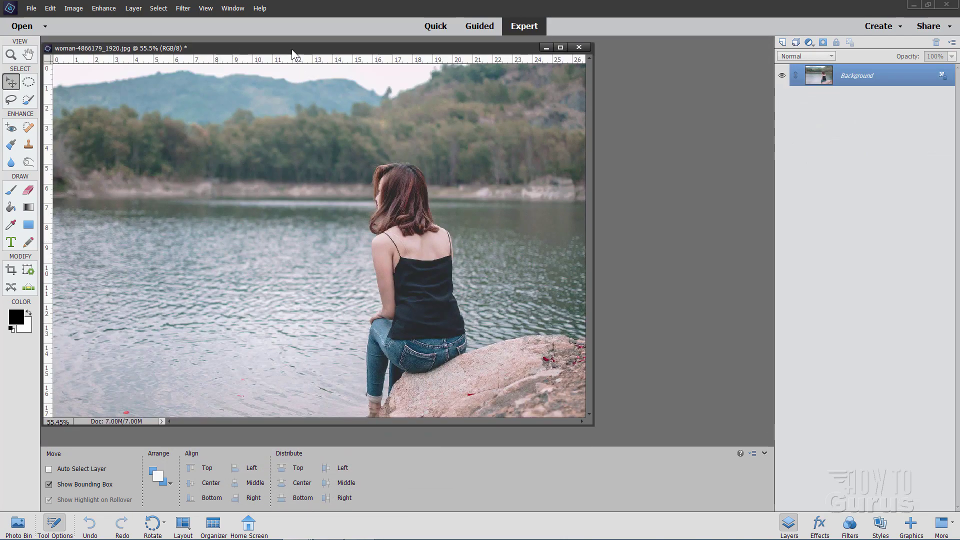
left_click_drag(293, 53, 350, 43)
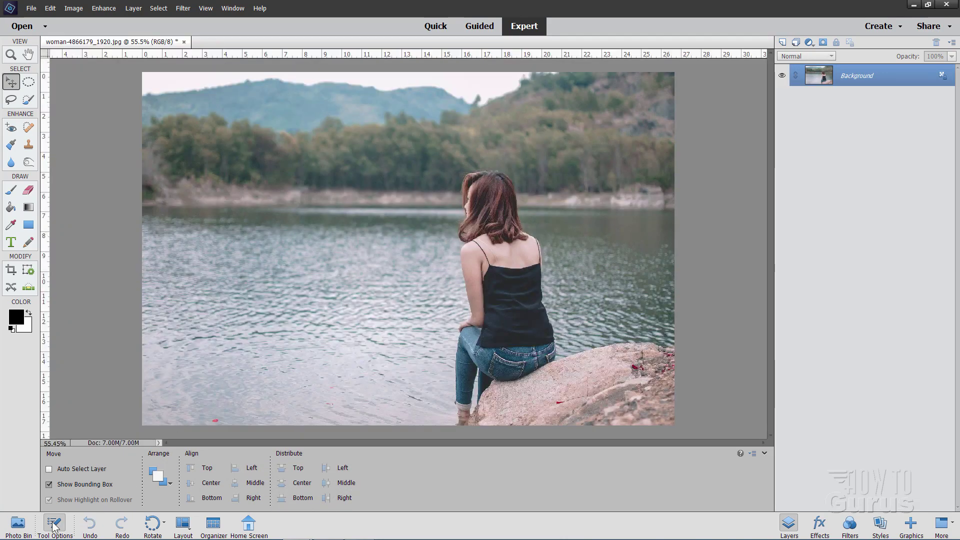
left_click(18, 525)
left_click(87, 487)
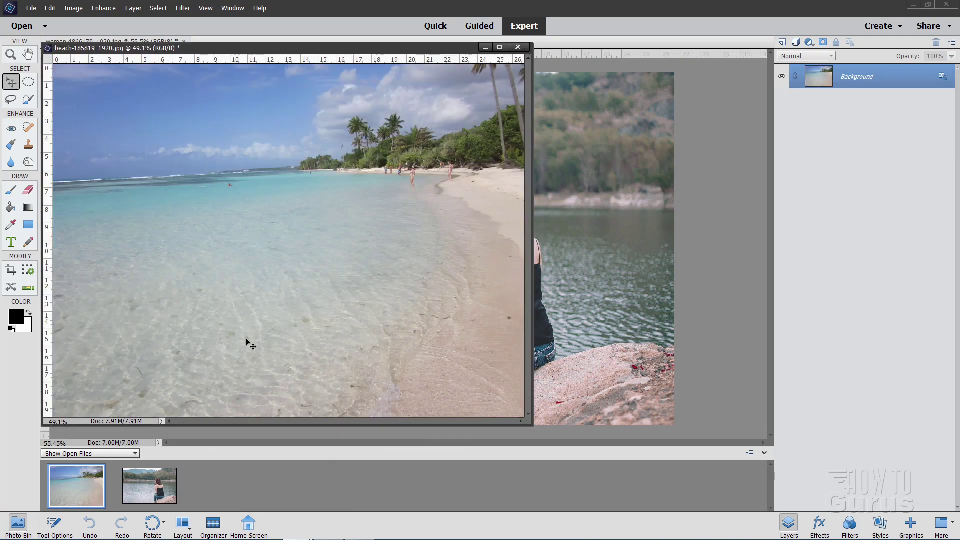
left_click_drag(297, 49, 339, 62)
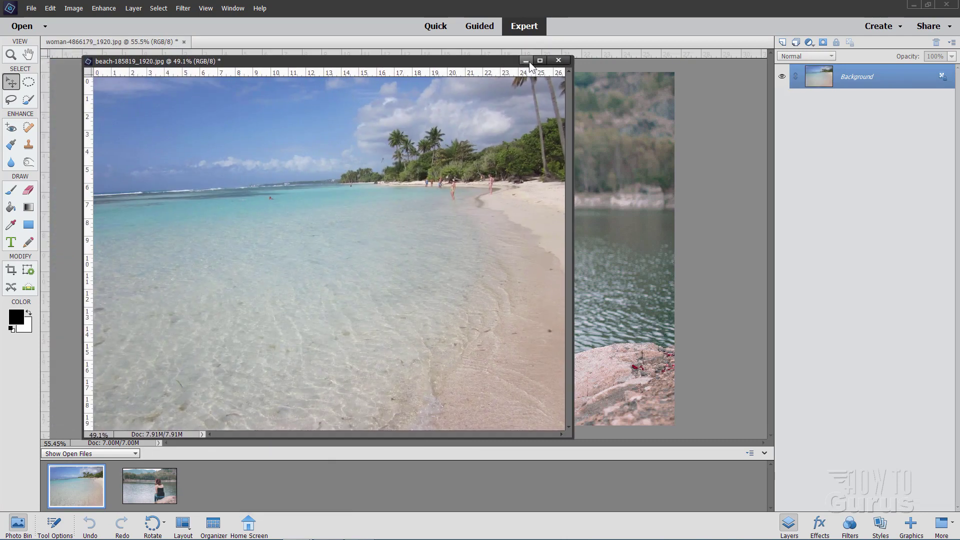
left_click(525, 61)
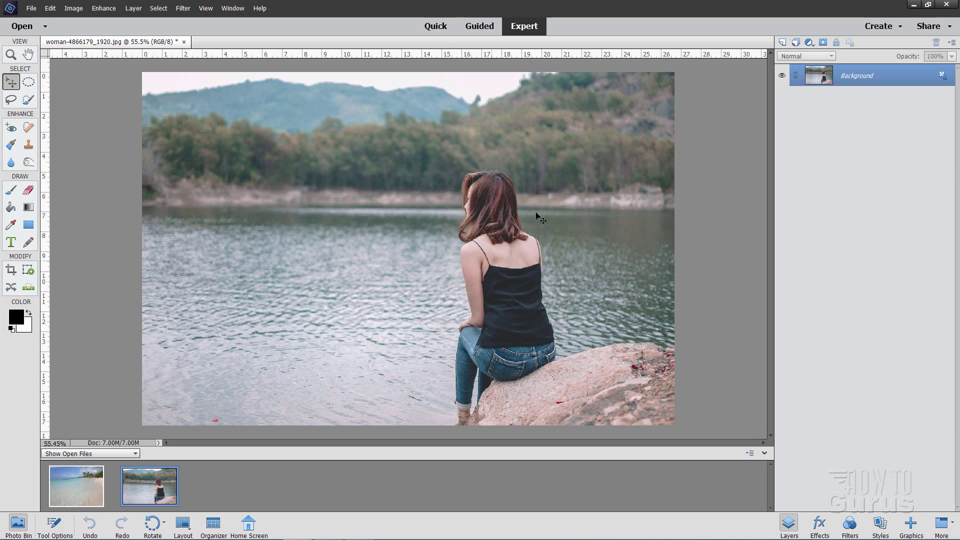
Choose the Polygonal Lasso in New selection mode with a 1 px feather
key("v")
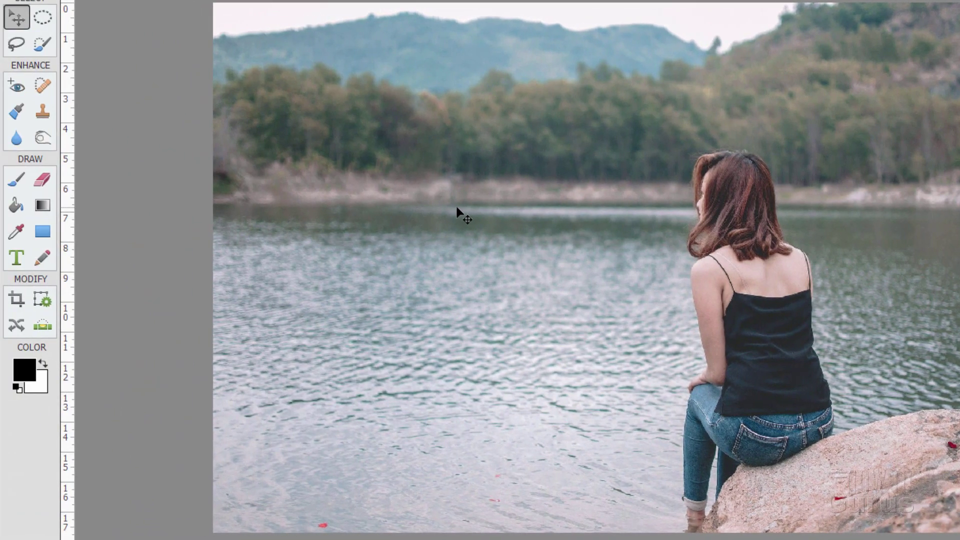
key("l")
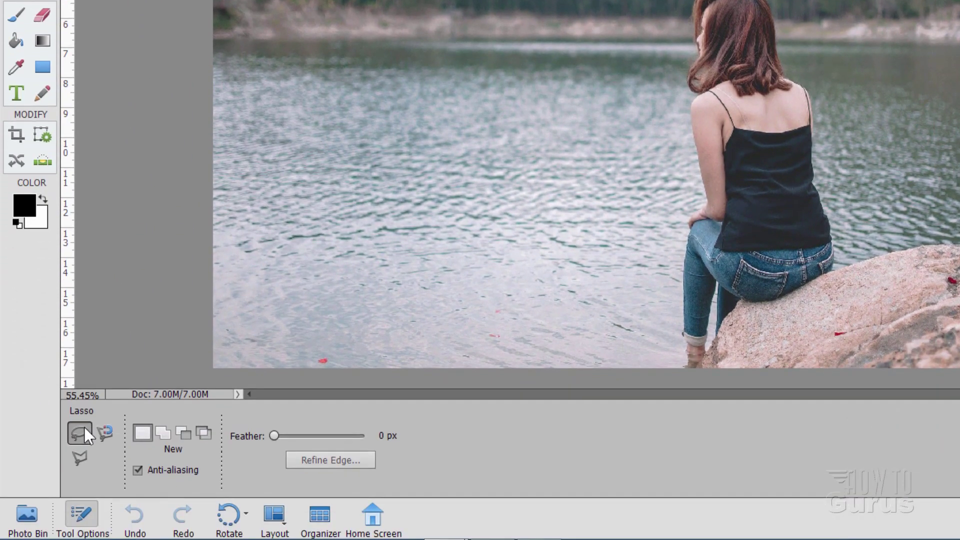
left_click(80, 456)
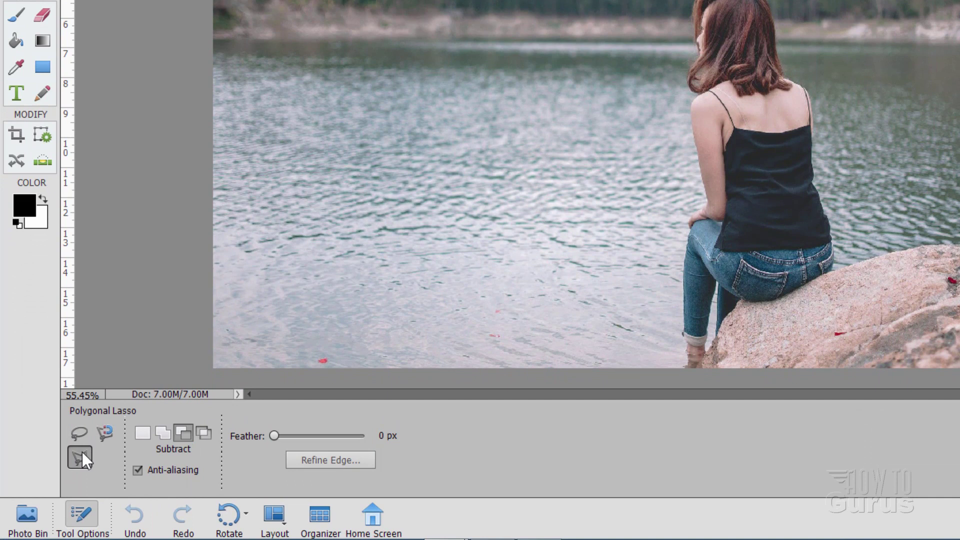
left_click(140, 437)
left_click(381, 435)
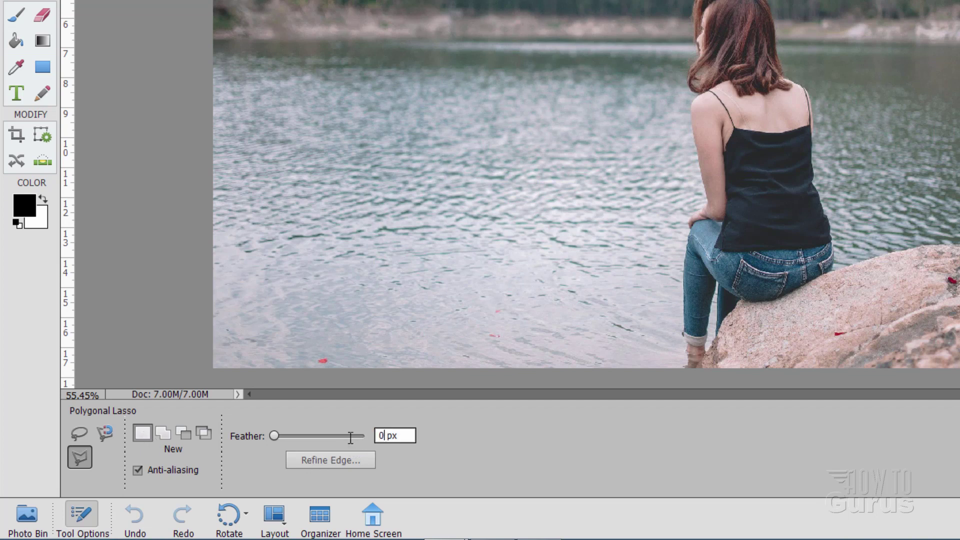
type("1")
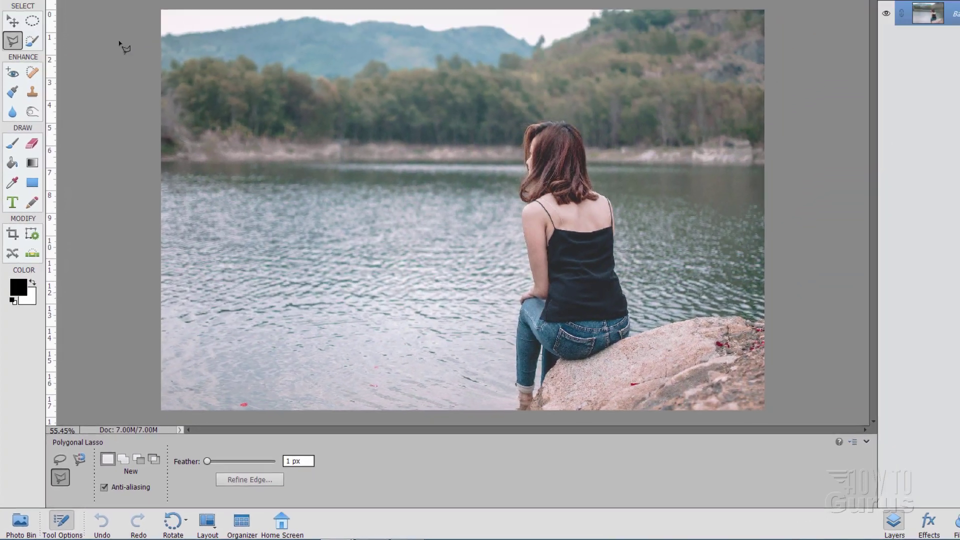
type("z")
Zoom to 200% on the woman's head and return to the Polygonal Lasso
left_click(733, 35)
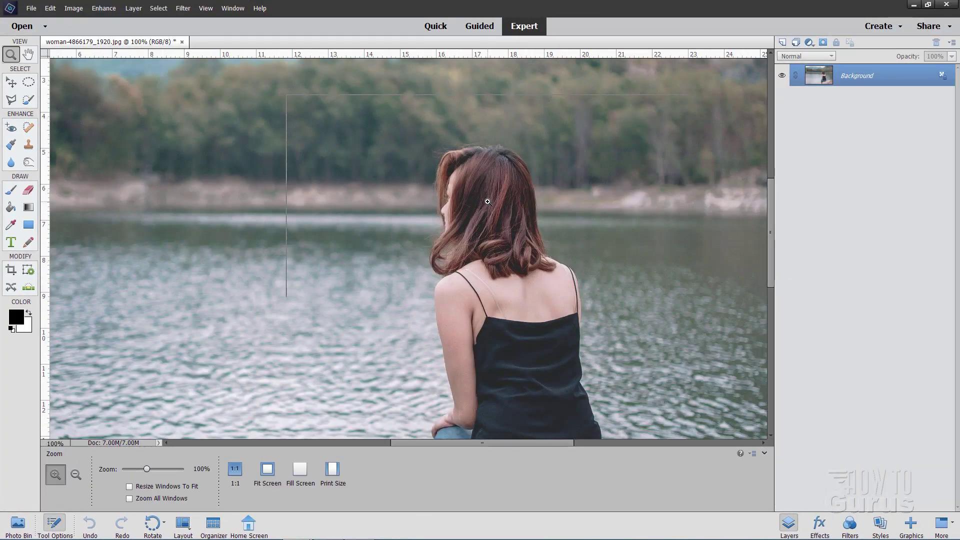
left_click(488, 202)
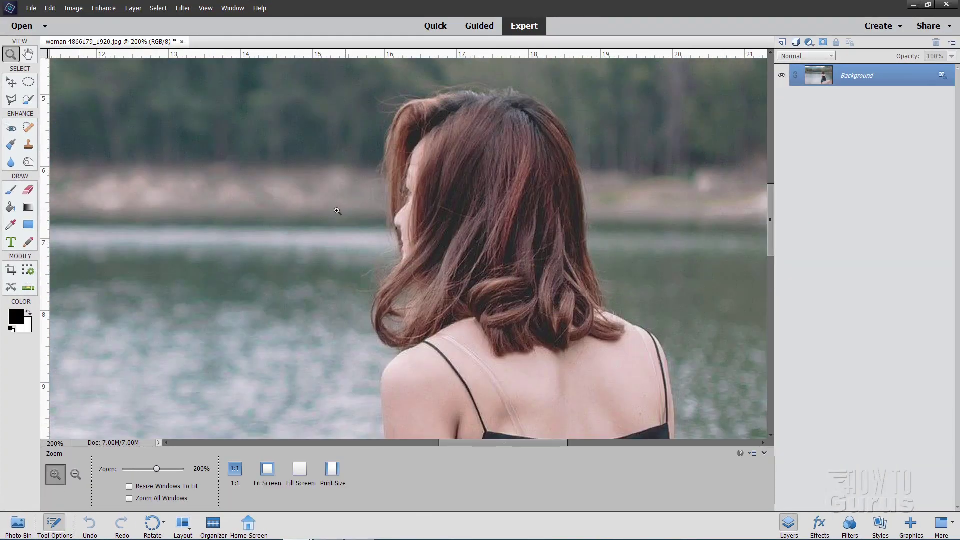
left_click(12, 101)
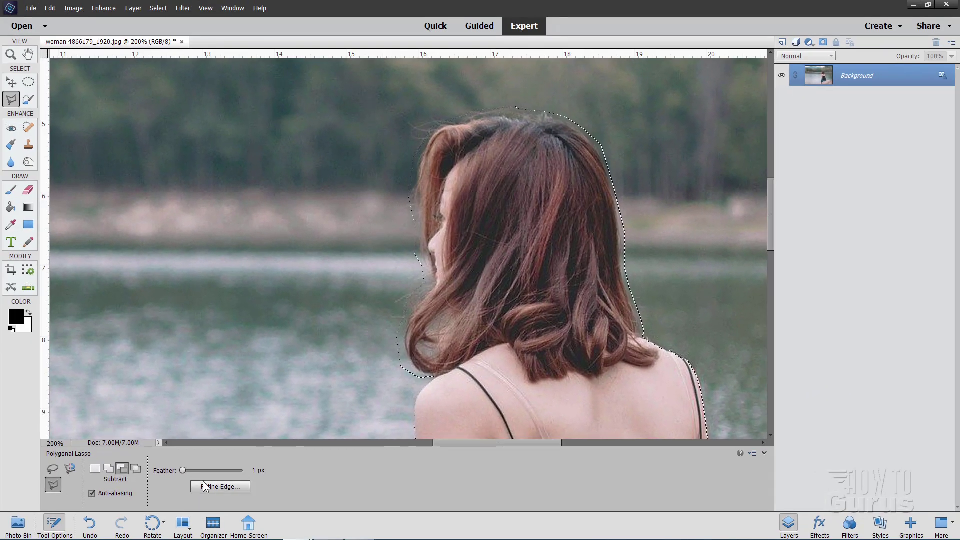
Open Refine Edge for the hair selection and preview it with a red overlay
left_click(220, 487)
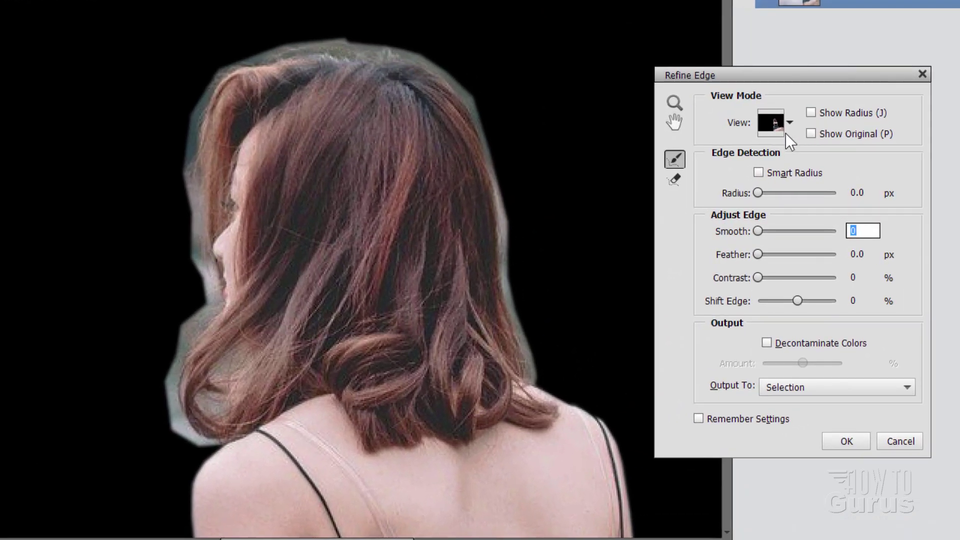
left_click(815, 161)
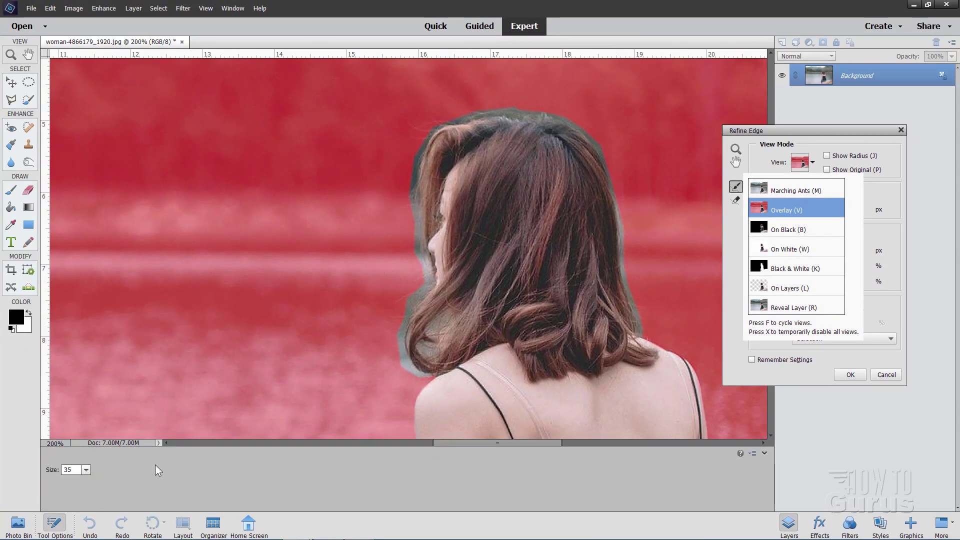
left_click(78, 469)
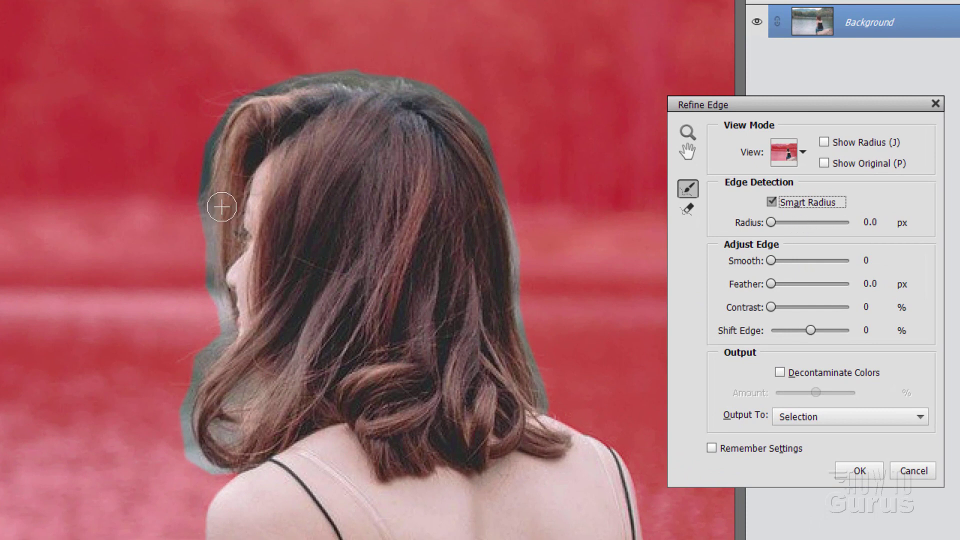
Brush along the hair's left edge and across the top of the head
mouse_move(217, 200)
left_mouse_down()
mouse_move(204, 164)
mouse_move(205, 282)
mouse_move(210, 160)
mouse_move(218, 353)
mouse_move(210, 270)
mouse_move(211, 342)
mouse_move(221, 338)
mouse_move(224, 302)
mouse_move(215, 351)
mouse_move(190, 376)
mouse_move(206, 346)
mouse_move(174, 427)
mouse_move(194, 373)
mouse_move(185, 412)
mouse_move(200, 470)
mouse_move(201, 461)
mouse_move(227, 474)
mouse_move(266, 467)
mouse_move(236, 434)
mouse_move(245, 433)
mouse_move(228, 469)
mouse_move(248, 393)
mouse_move(198, 471)
mouse_move(228, 431)
mouse_move(173, 406)
mouse_move(237, 435)
mouse_move(199, 369)
mouse_move(242, 405)
mouse_move(225, 357)
mouse_move(255, 391)
mouse_move(217, 468)
mouse_move(227, 480)
mouse_move(254, 412)
mouse_move(251, 377)
mouse_move(190, 459)
left_mouse_up()
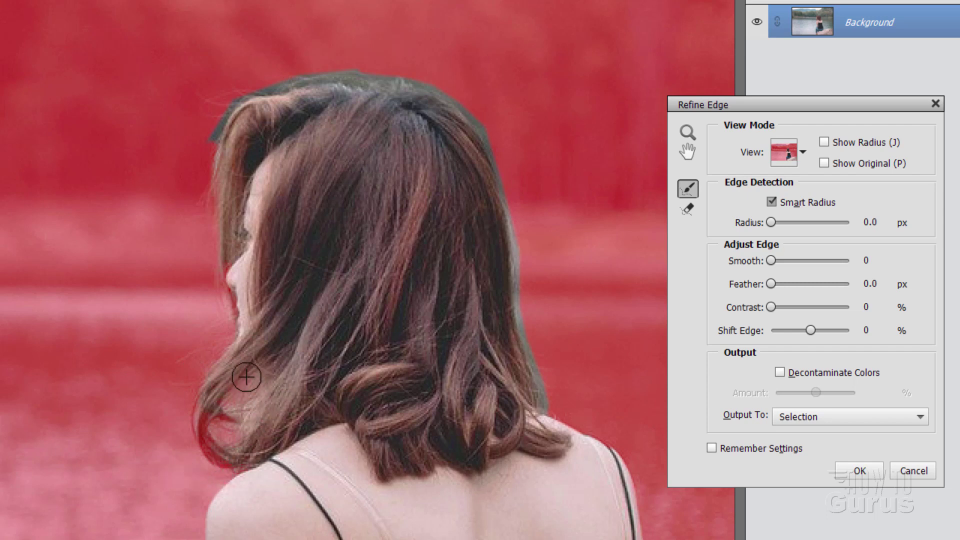
mouse_move(202, 145)
left_mouse_down()
mouse_move(261, 67)
mouse_move(260, 92)
mouse_move(396, 70)
mouse_move(321, 69)
mouse_move(452, 86)
mouse_move(480, 125)
mouse_move(493, 110)
mouse_move(504, 167)
mouse_move(525, 195)
mouse_move(514, 190)
mouse_move(542, 292)
mouse_move(523, 268)
mouse_move(545, 403)
left_mouse_up()
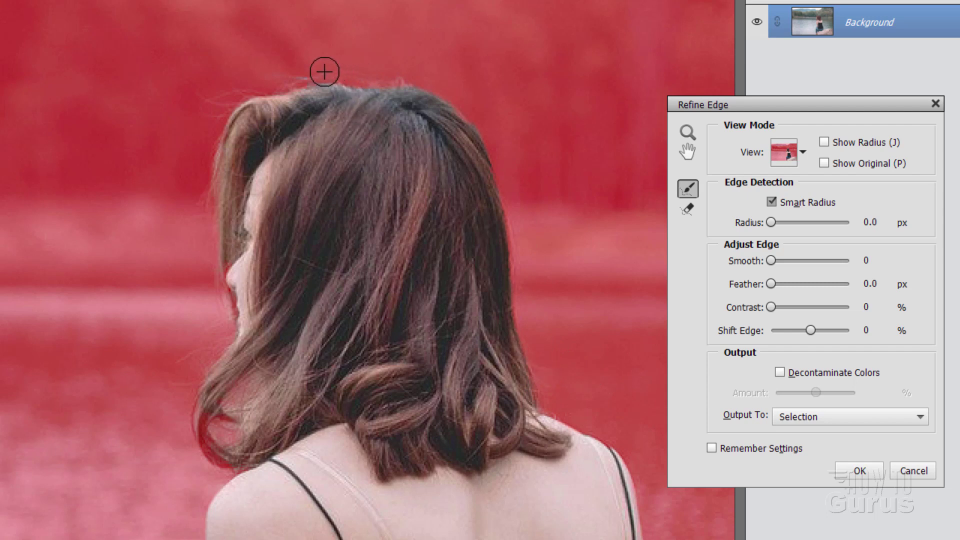
left_click_drag(321, 70, 265, 65)
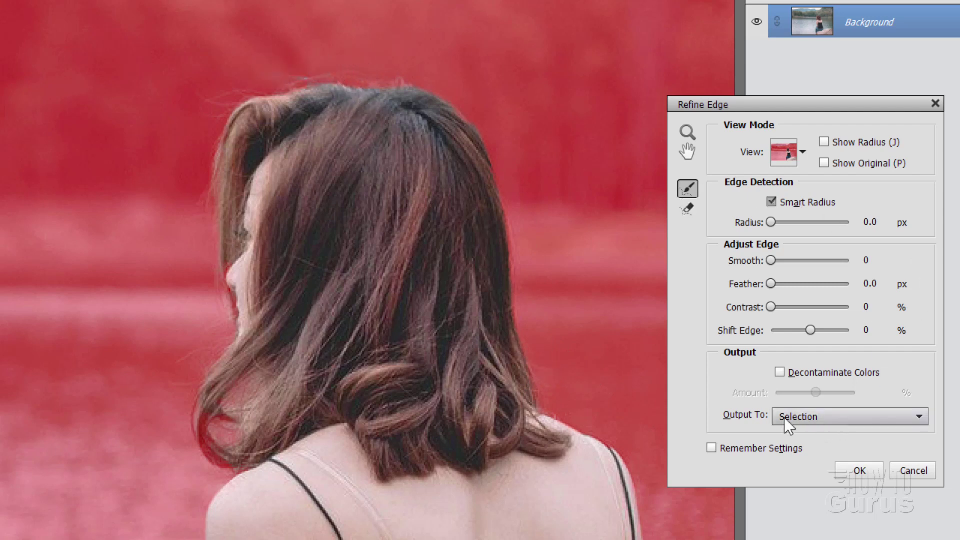
Output the refined selection to a New Layer with Layer Mask and apply it
left_click(803, 416)
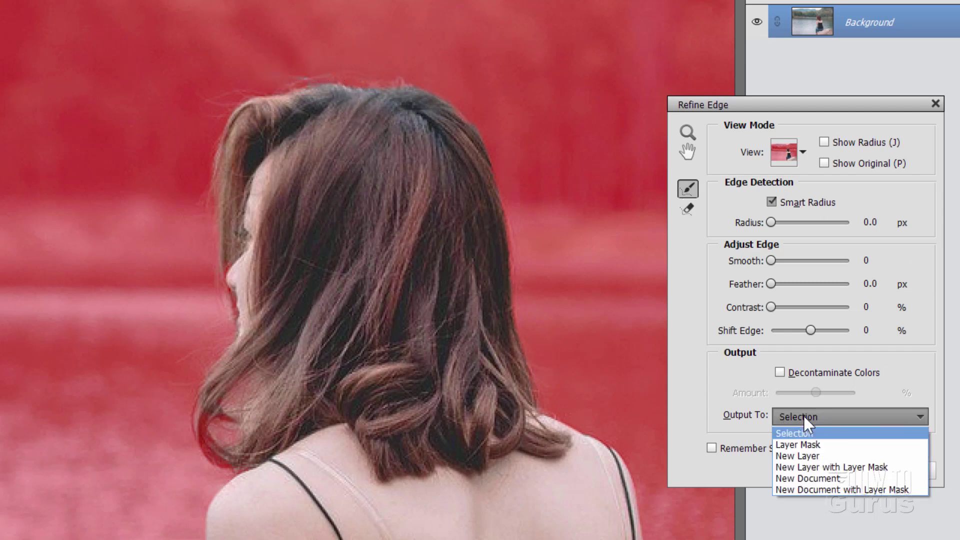
left_click(841, 467)
left_click(858, 470)
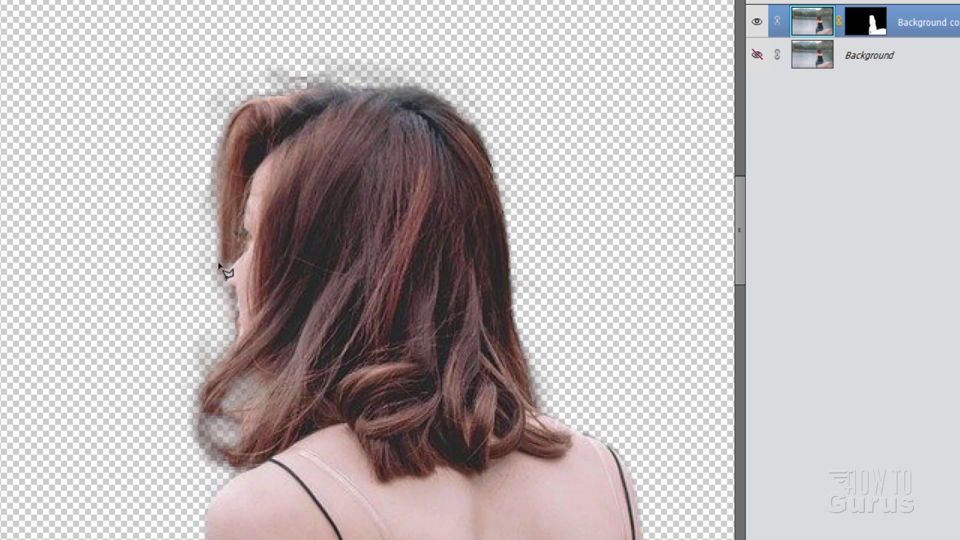
Target the Background copy mask and set the Burn tool to 61% exposure with a larger brush
left_click(878, 30)
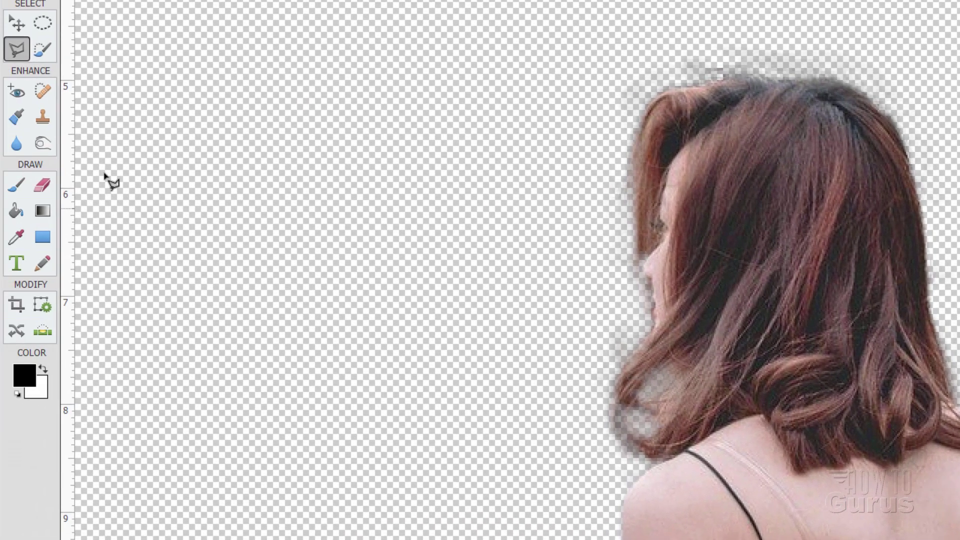
left_click(43, 148)
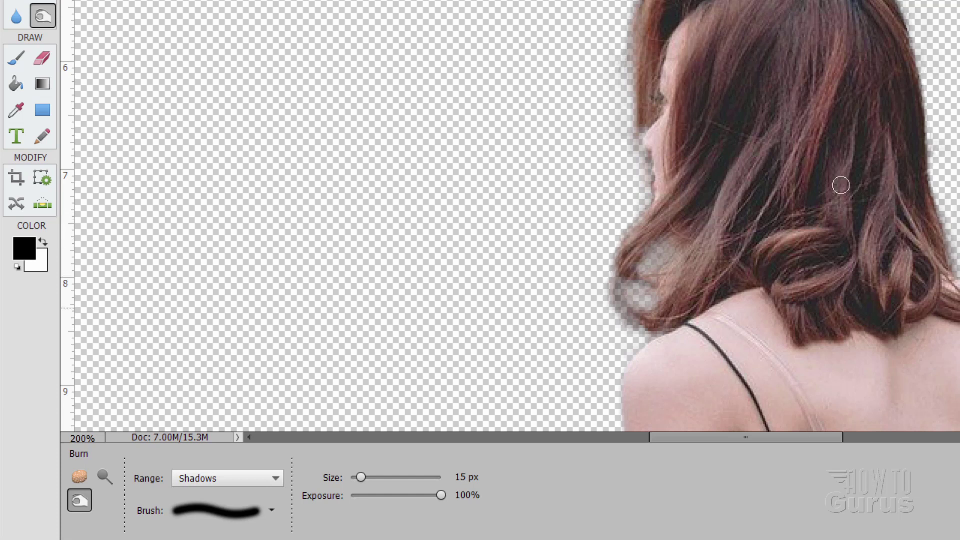
left_click_drag(441, 496, 405, 496)
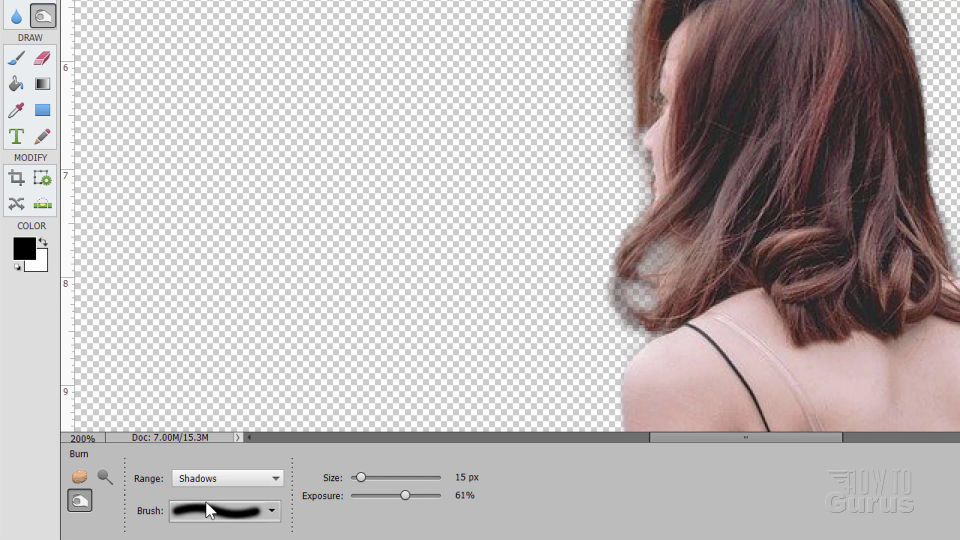
left_click_drag(361, 477, 371, 478)
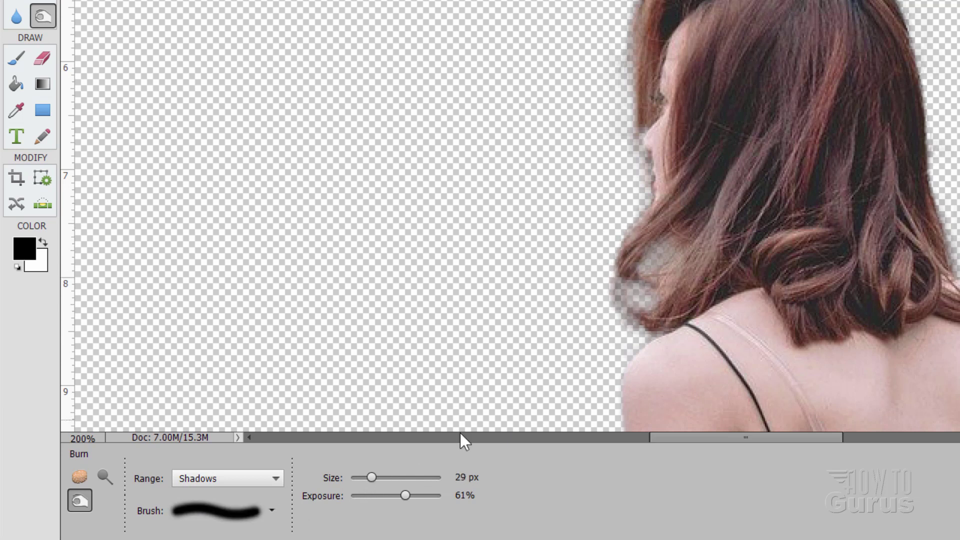
left_click_drag(372, 478, 388, 477)
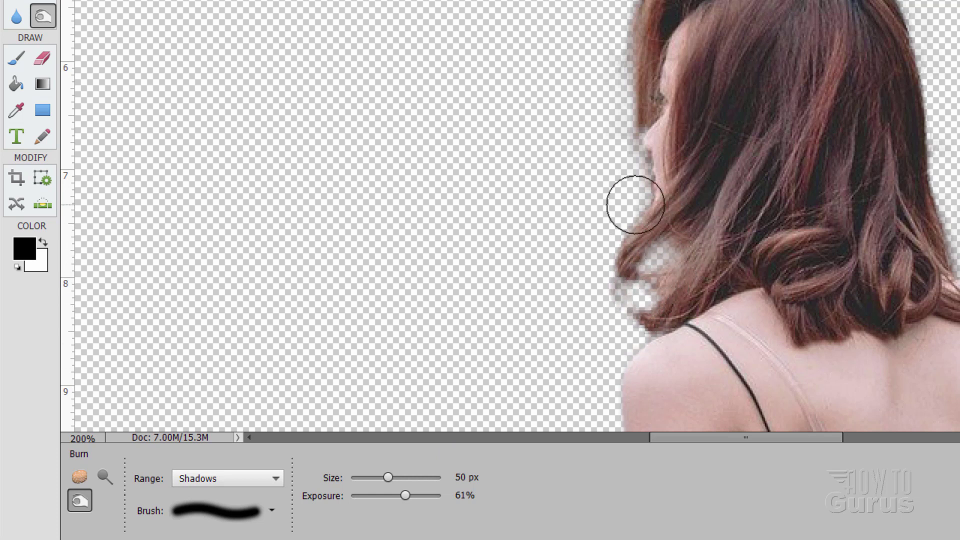
Undo the test burn strokes, shrink the brush to 29 px, and burn along the hair fringe
key("ctrl+z")
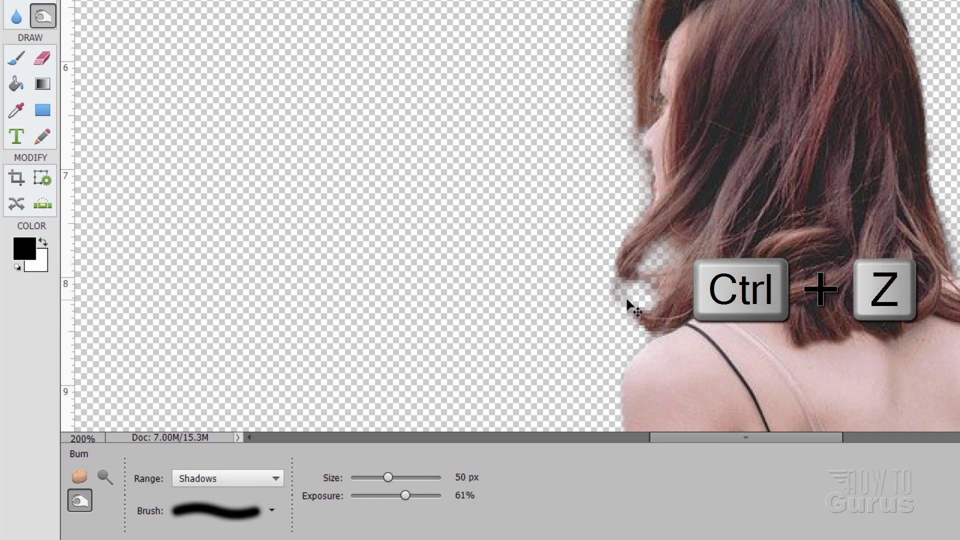
key("ctrl+z")
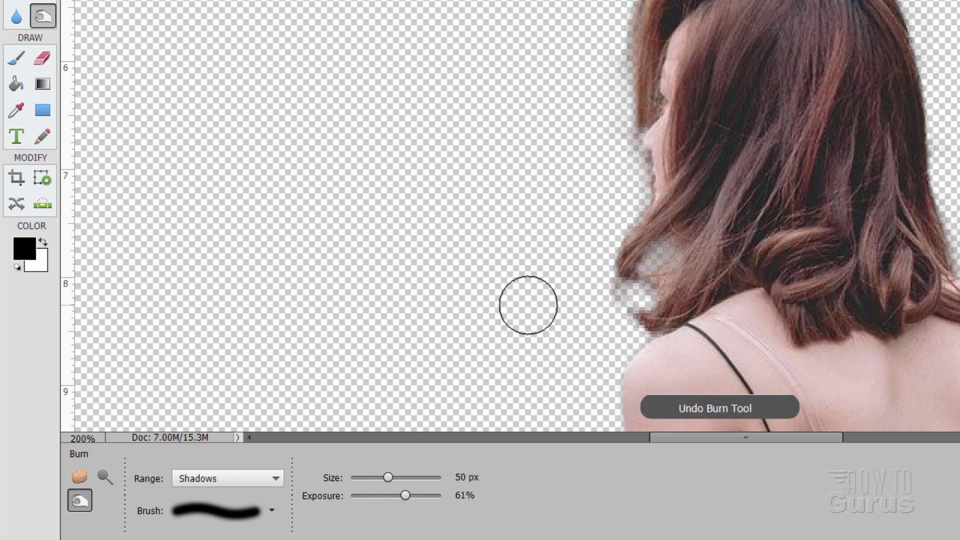
key("ctrl+z")
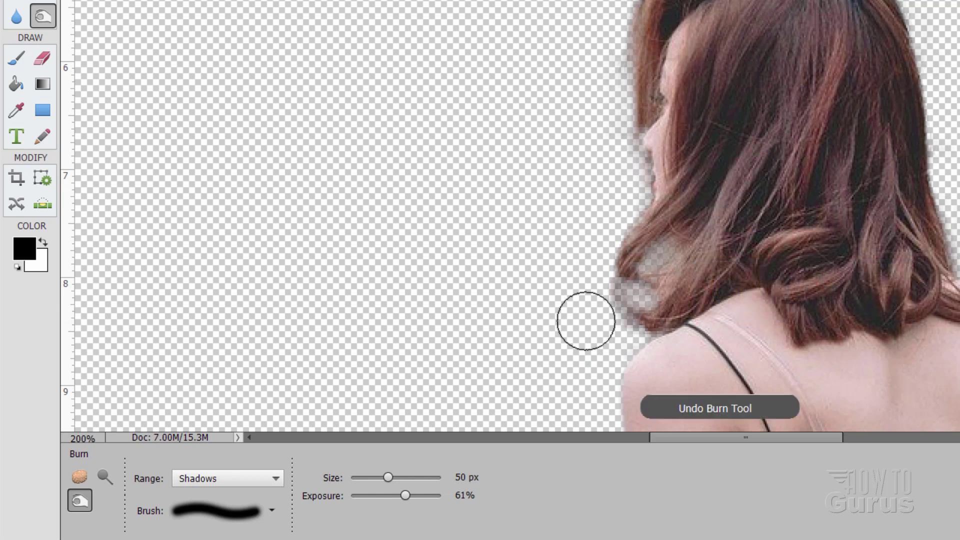
key("ctrl+z")
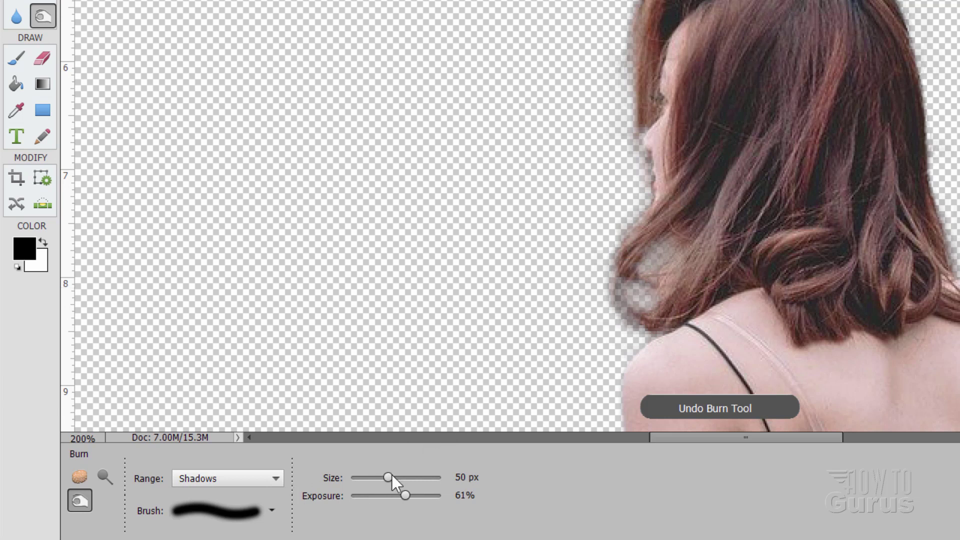
left_click_drag(389, 478, 371, 478)
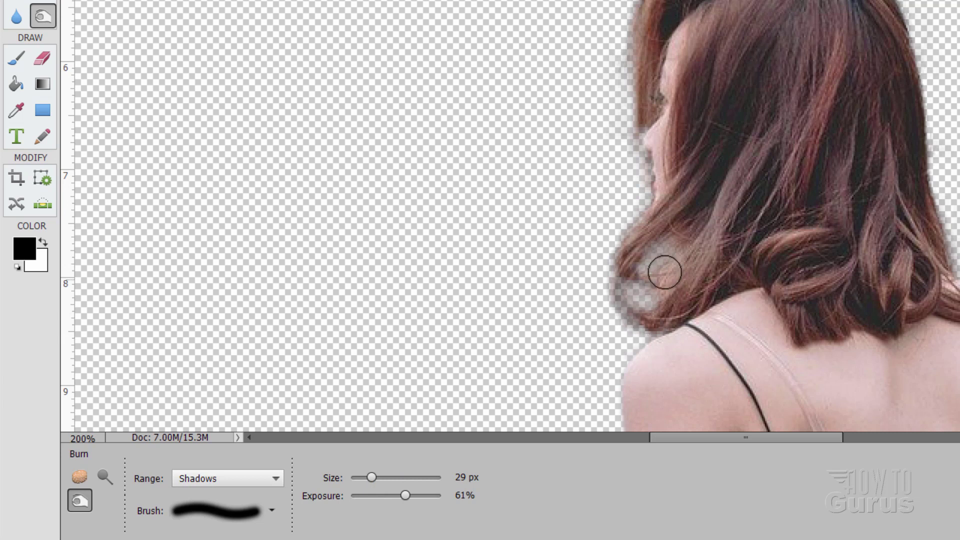
mouse_move(664, 270)
left_mouse_down()
mouse_move(662, 257)
mouse_move(661, 301)
mouse_move(664, 257)
left_mouse_up()
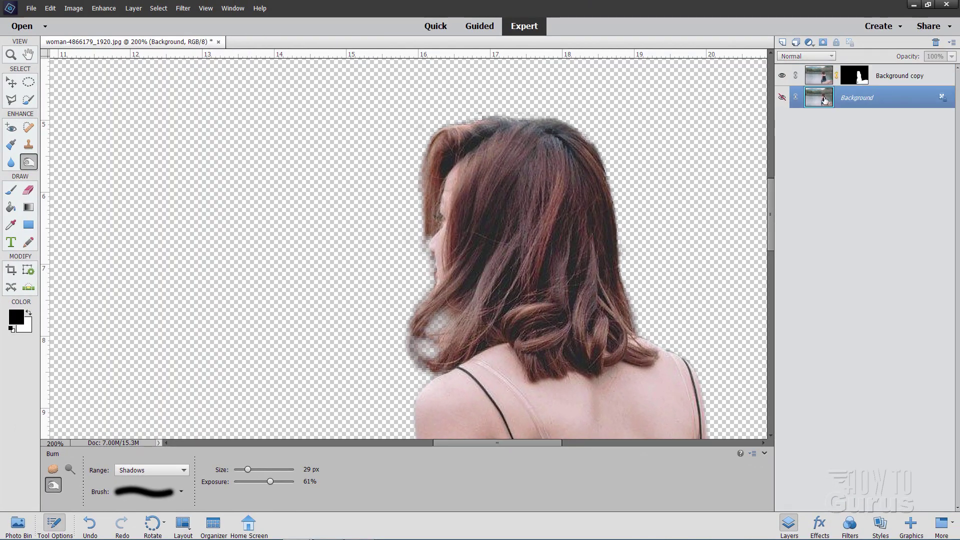
Fit the woman image to screen and float the beach photo in its own window
left_click(10, 56)
left_click(267, 470)
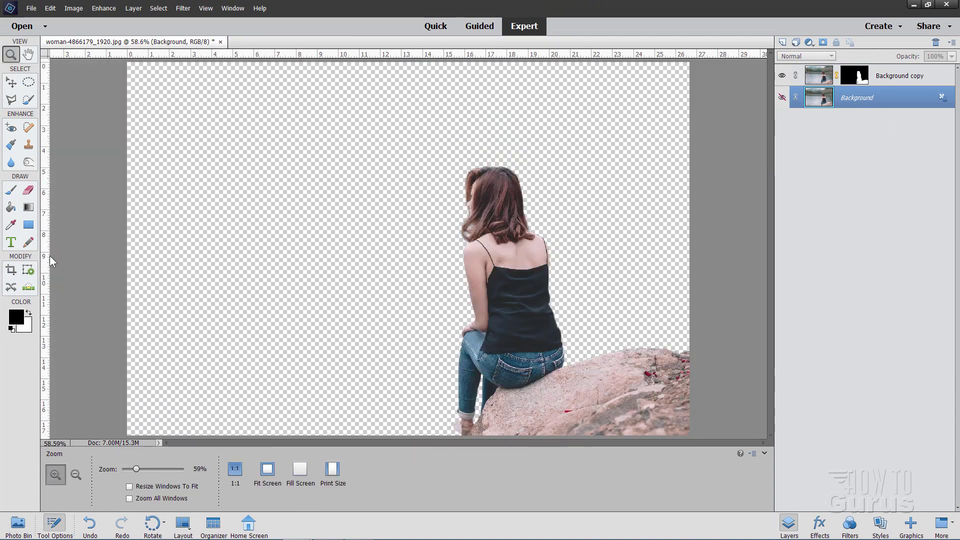
left_click(17, 523)
left_click(80, 488)
left_click_drag(475, 62, 925, 200)
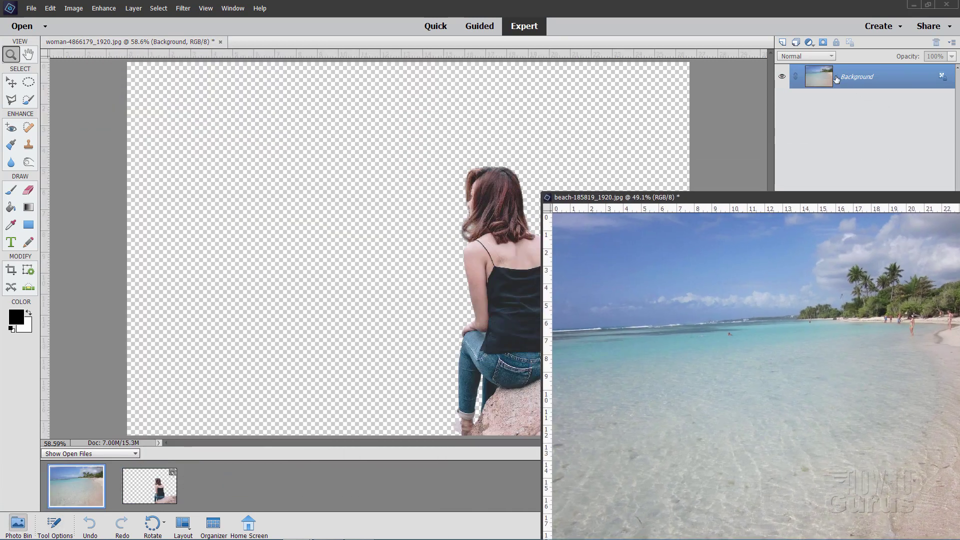
Copy the beach photo into the woman image as Layer 1, close its window, and move it down
left_click_drag(834, 78, 312, 225)
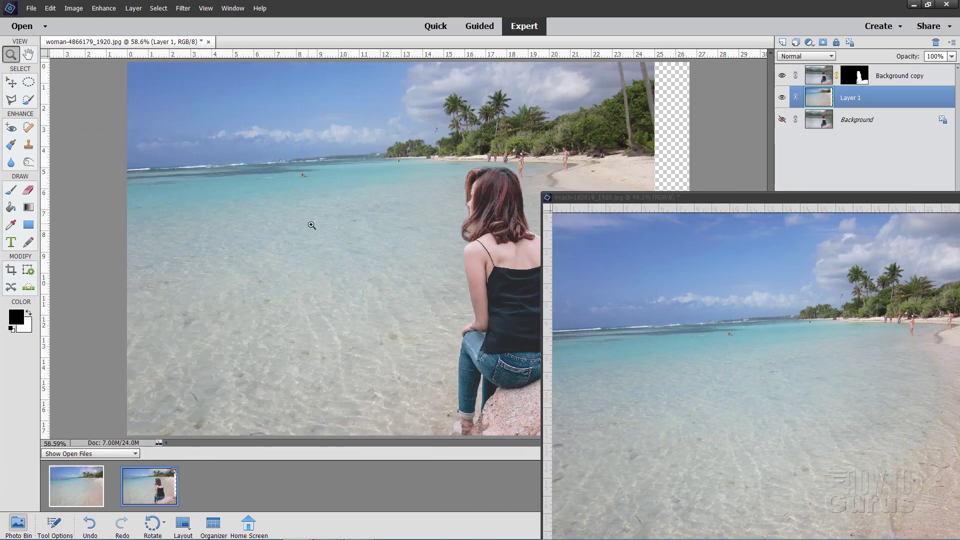
left_click(677, 200)
left_click(664, 193)
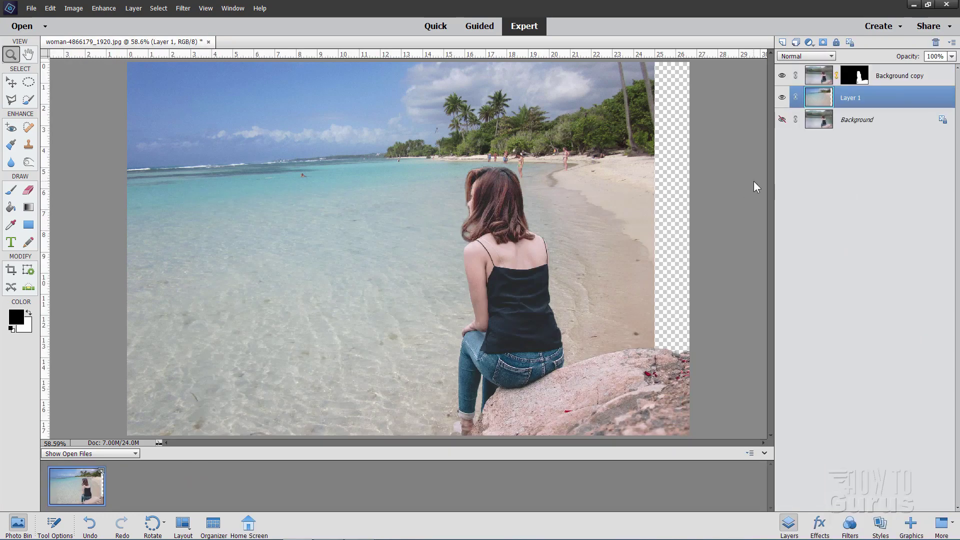
left_click(19, 87)
left_click_drag(257, 209, 292, 236)
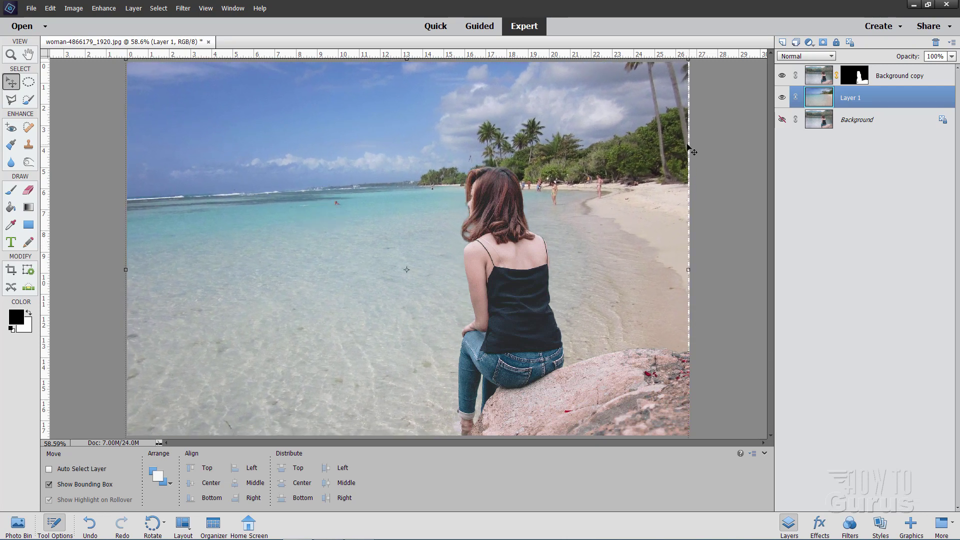
Widen the beach layer to 100.78%, nudge it down and right, and commit the transform
left_click_drag(691, 270, 692, 269)
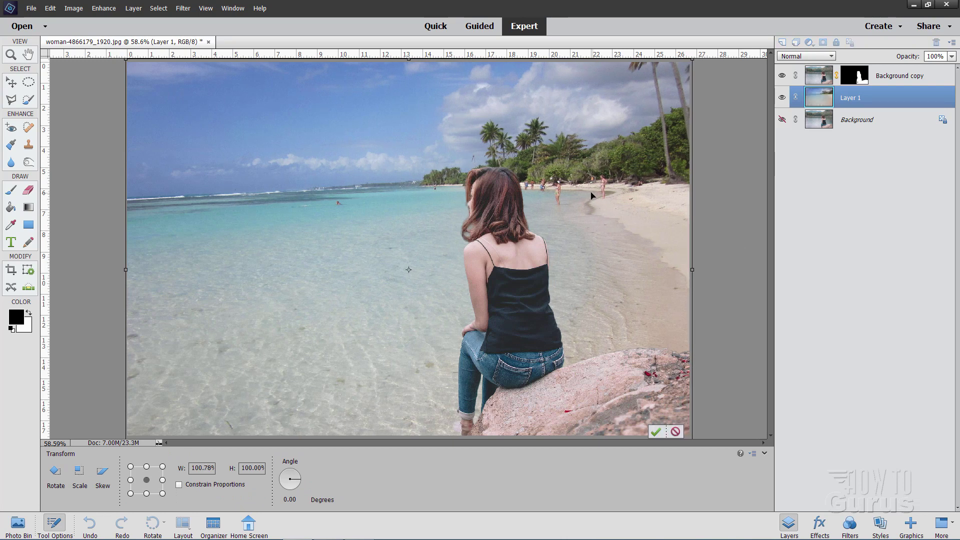
mouse_move(628, 226)
left_mouse_down()
mouse_move(633, 239)
mouse_move(634, 223)
left_mouse_up()
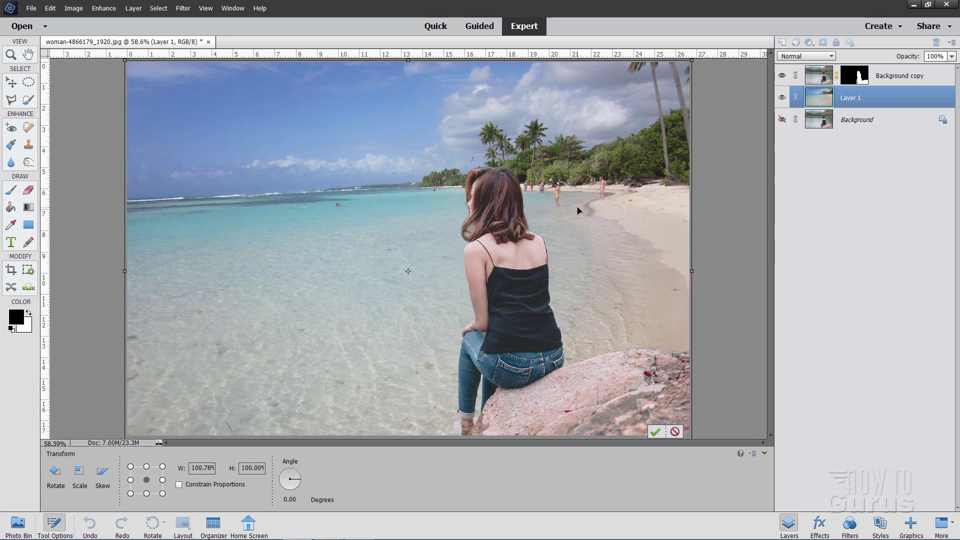
left_click(655, 431)
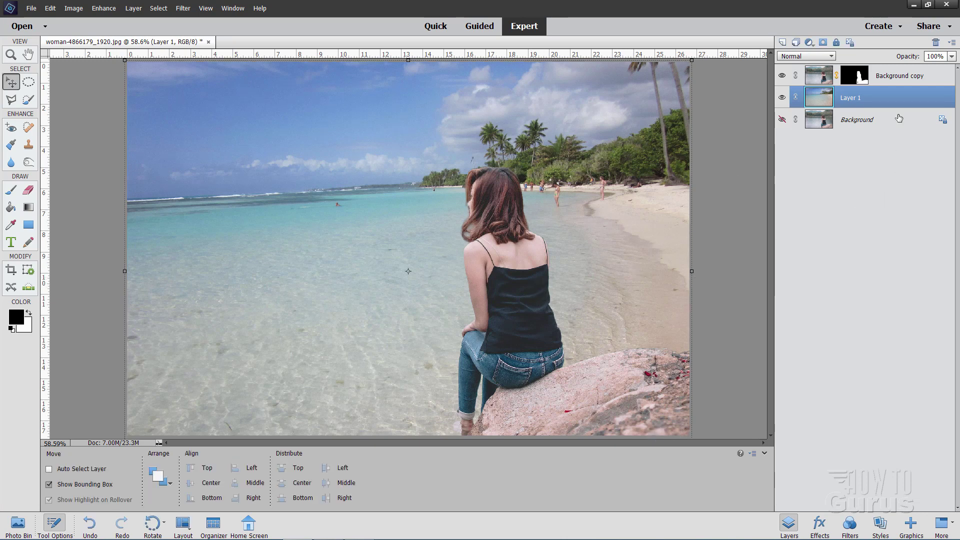
Drag the Background copy layer right and slightly lower, then hide it so only the beach shows
left_click(848, 76)
left_click_drag(535, 327, 601, 339)
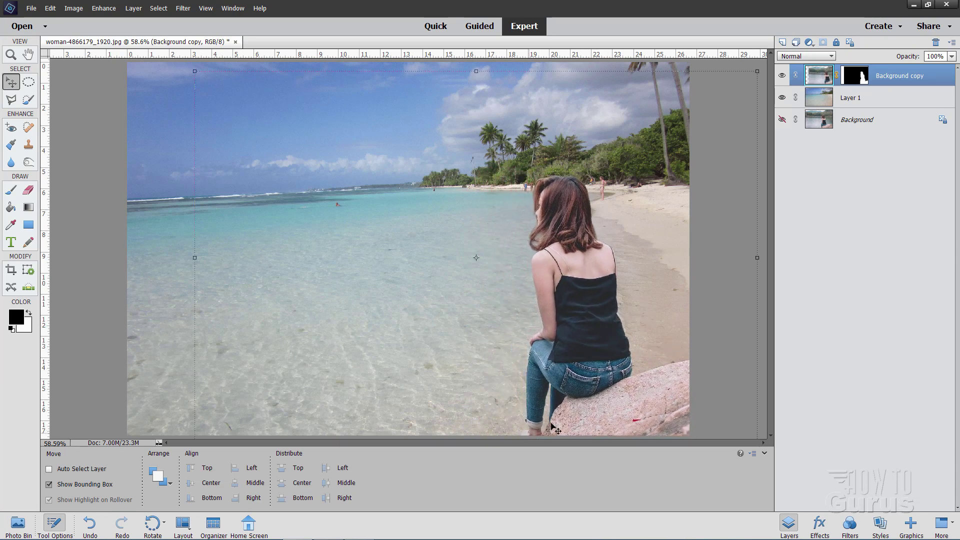
mouse_move(568, 389)
left_mouse_down()
mouse_move(568, 399)
mouse_move(567, 389)
left_mouse_up()
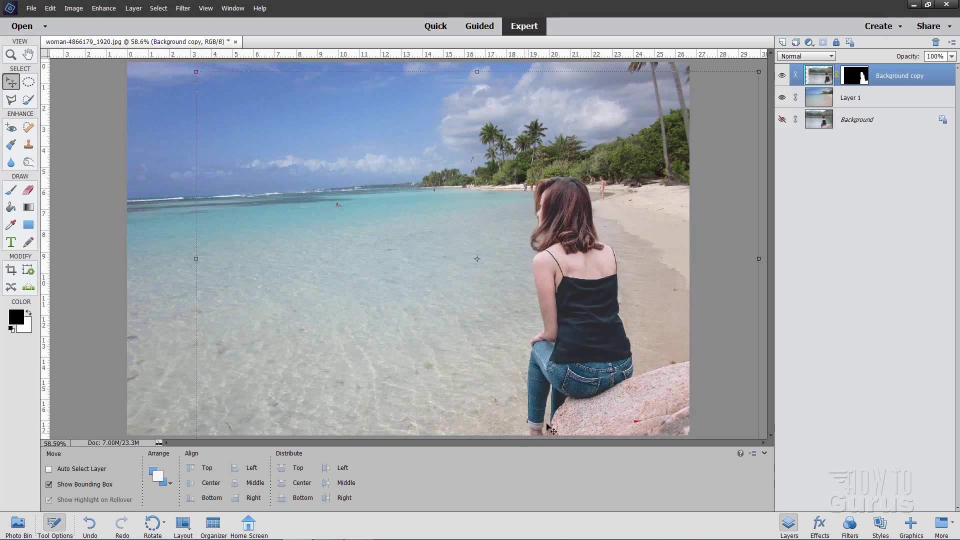
left_click_drag(574, 389, 574, 388)
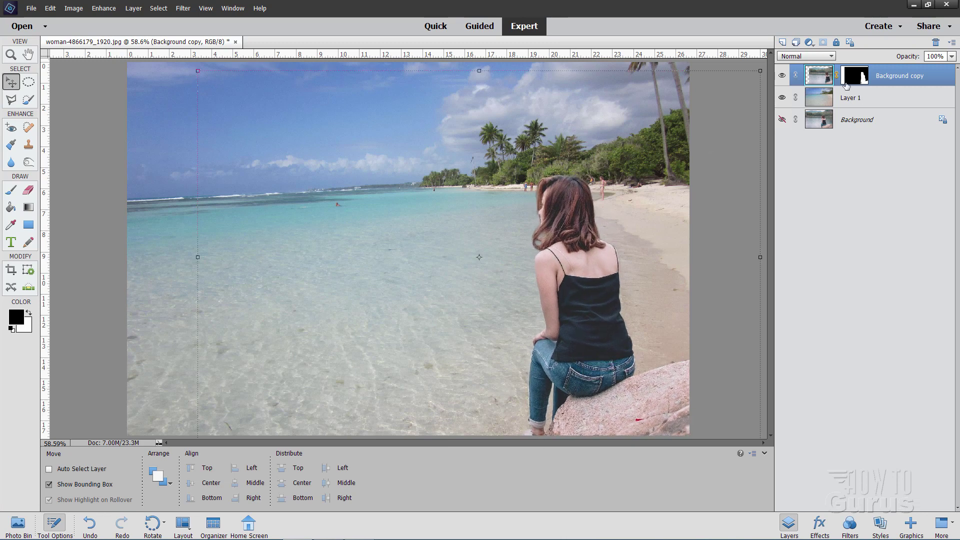
left_click(783, 76)
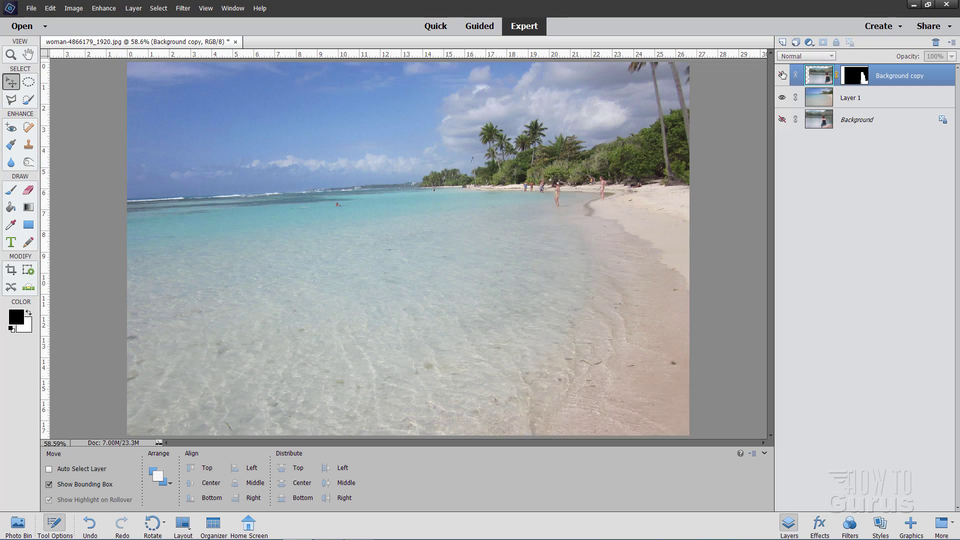
Select Layer 1 and zoom in on the swimmer in the distant sea
left_click(865, 98)
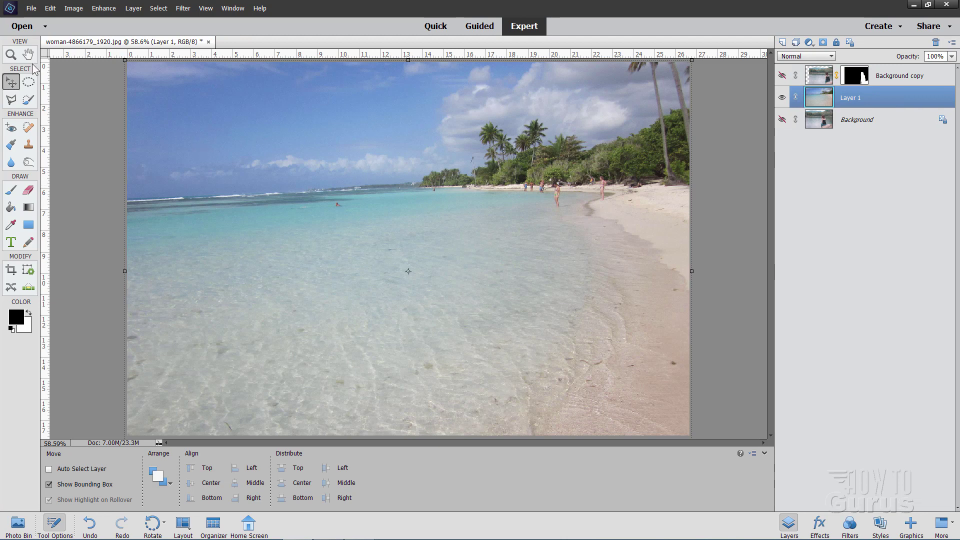
left_click(11, 55)
left_click(379, 215)
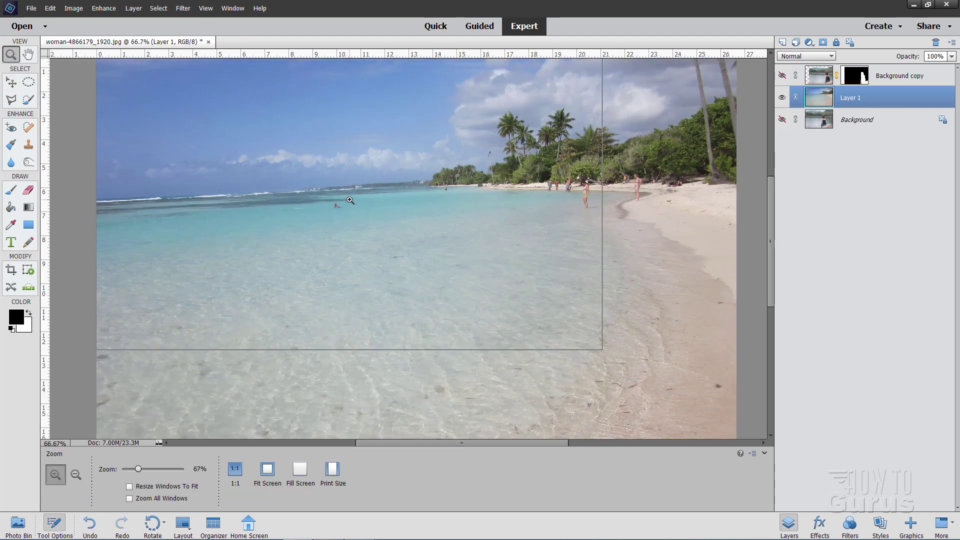
left_click_drag(50, 382, 647, 161)
Lasso the swimmer and erase it with a Content-Aware fill, then deselect
left_click(11, 99)
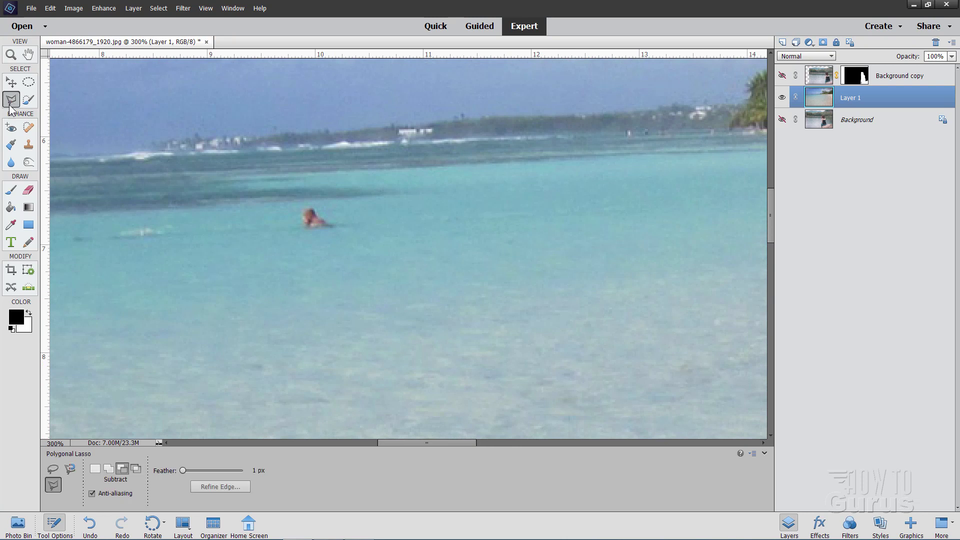
left_click(52, 469)
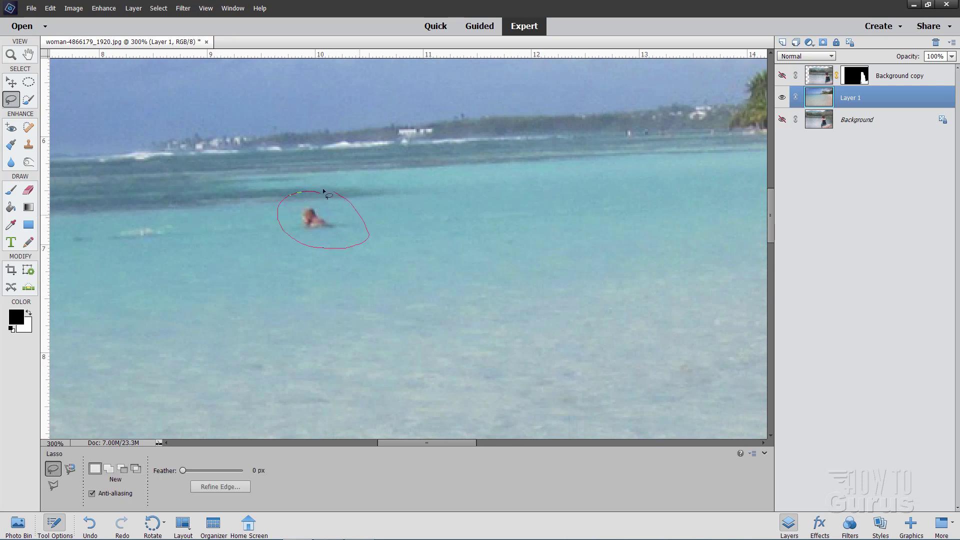
left_click_drag(305, 192, 306, 193)
left_click(50, 8)
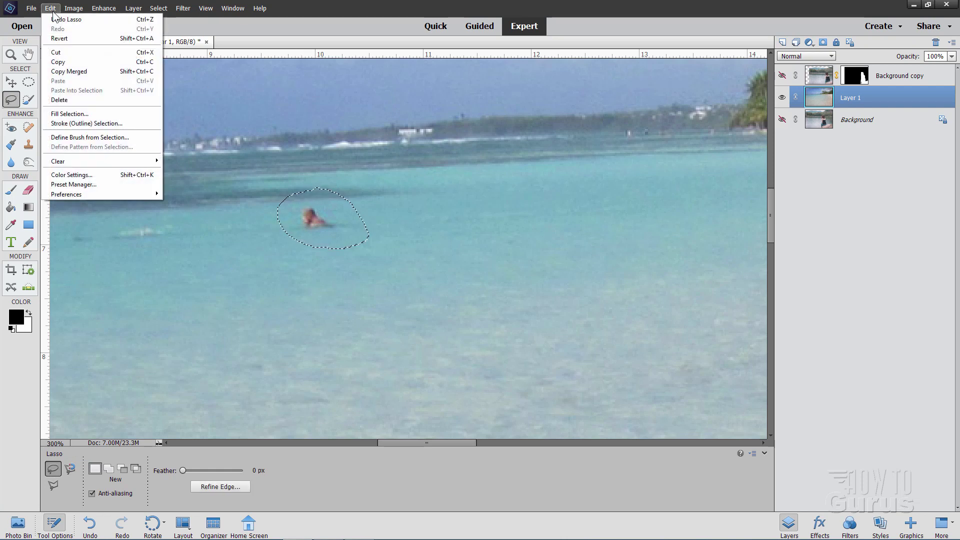
left_click(84, 113)
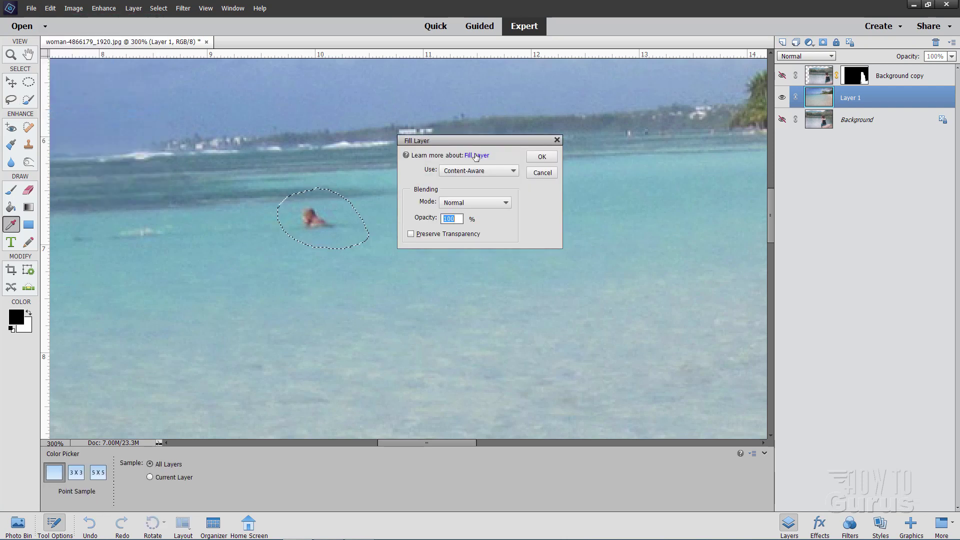
left_click(541, 157)
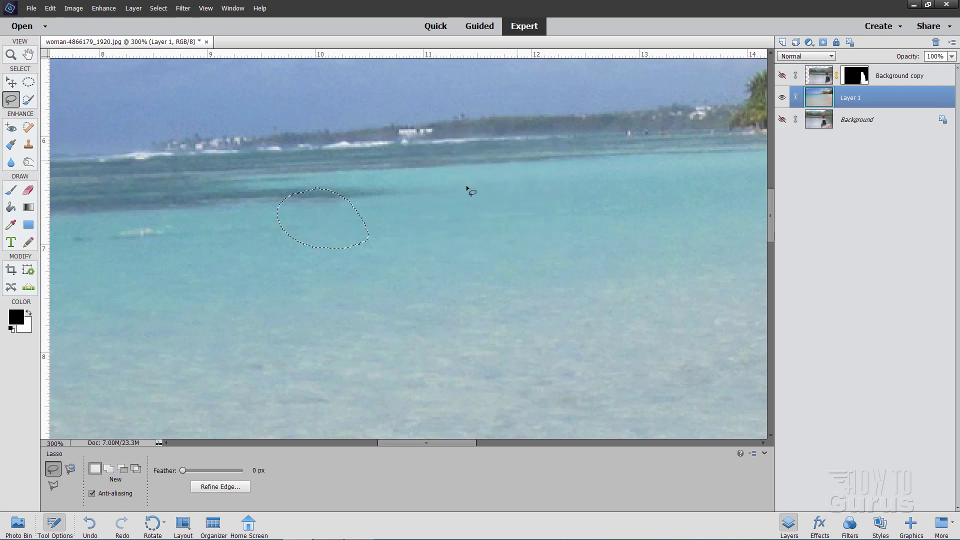
key("ctrl+d")
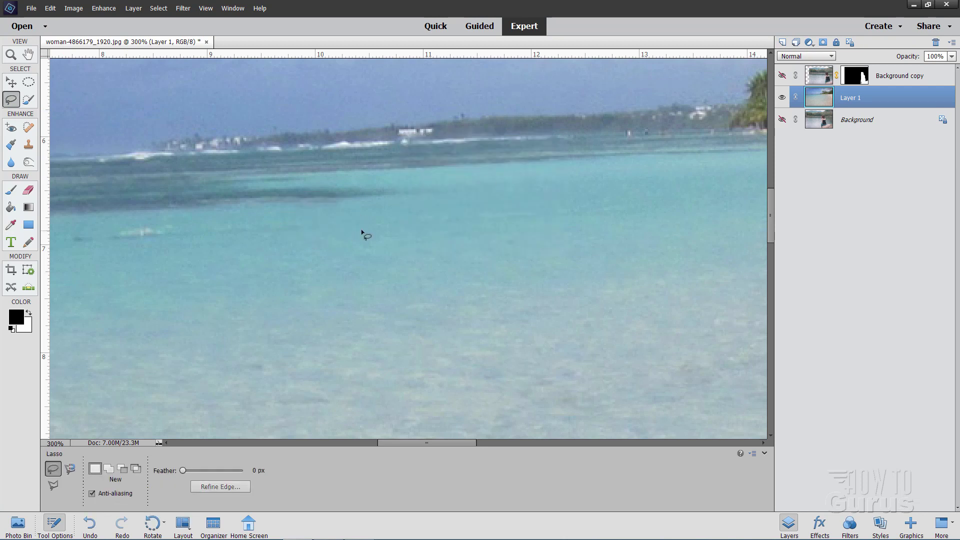
Erase the figure standing in the shallows with a Content-Aware fill, then deselect
left_click_drag(580, 200, 462, 318)
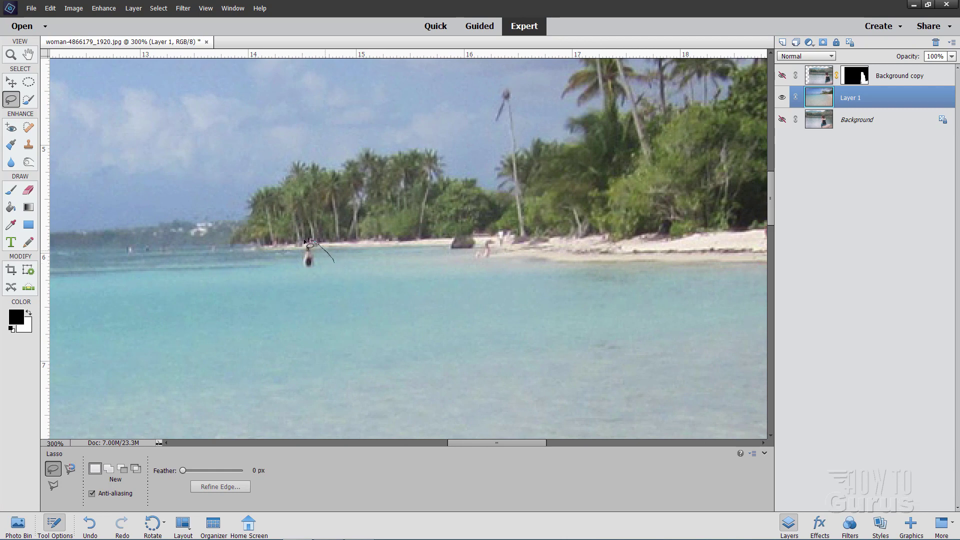
left_click_drag(333, 258, 331, 257)
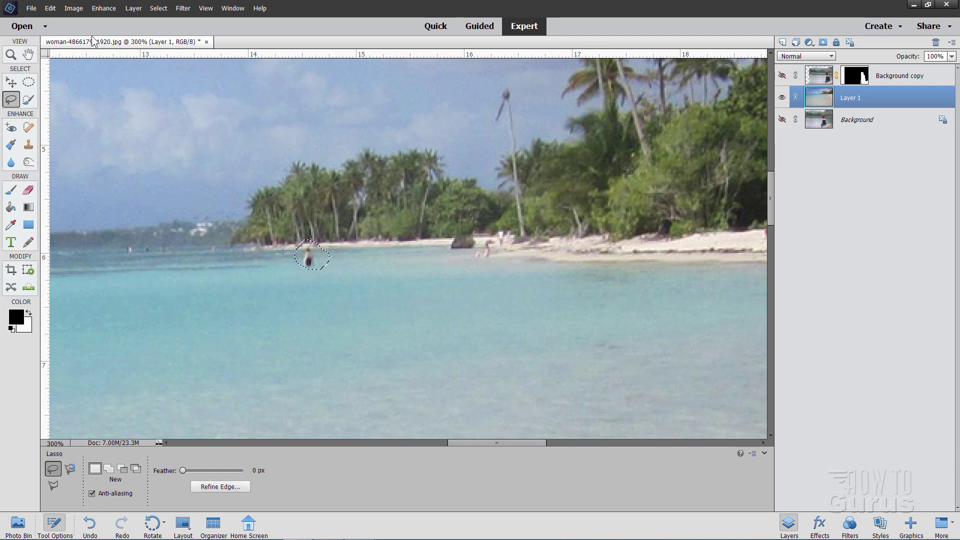
left_click(52, 9)
left_click(70, 114)
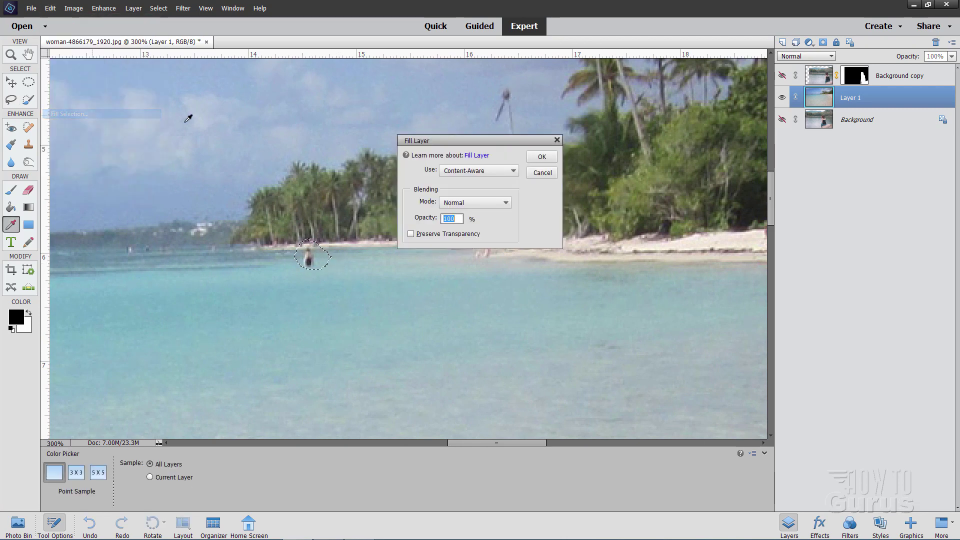
left_click(542, 156)
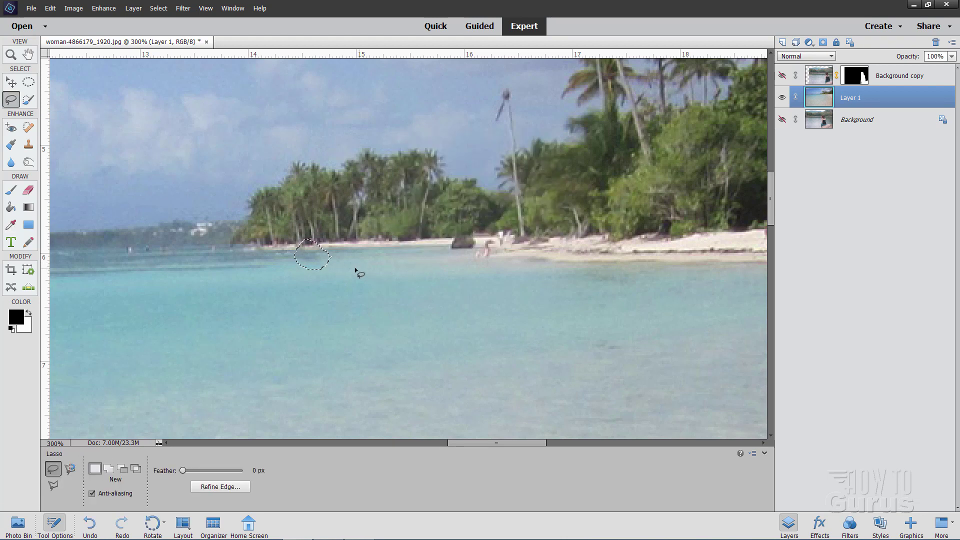
key("ctrl+d")
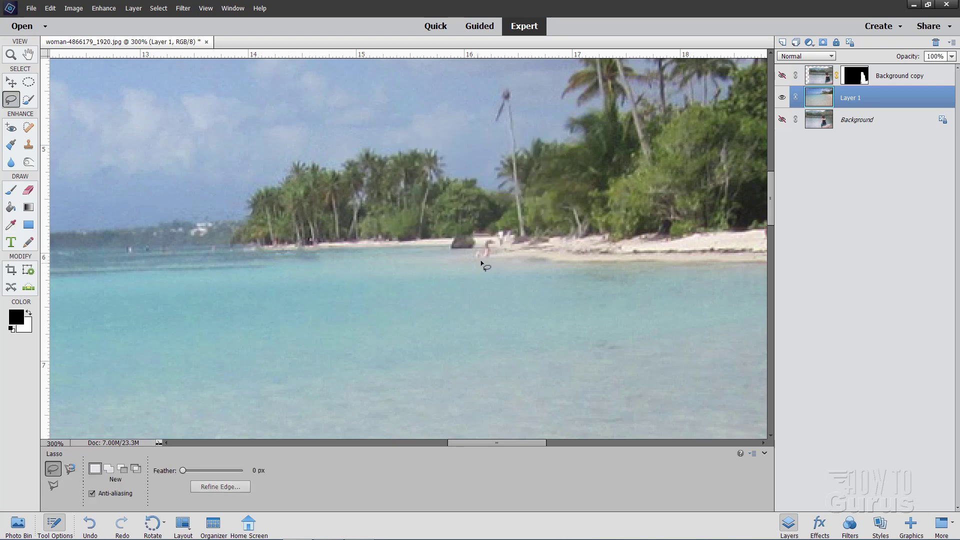
Lasso the figure on the beach sand and erase it with a Content-Aware fill
mouse_move(492, 270)
left_mouse_down()
mouse_move(510, 231)
mouse_move(501, 220)
mouse_move(474, 245)
mouse_move(476, 271)
left_mouse_up()
left_click(50, 8)
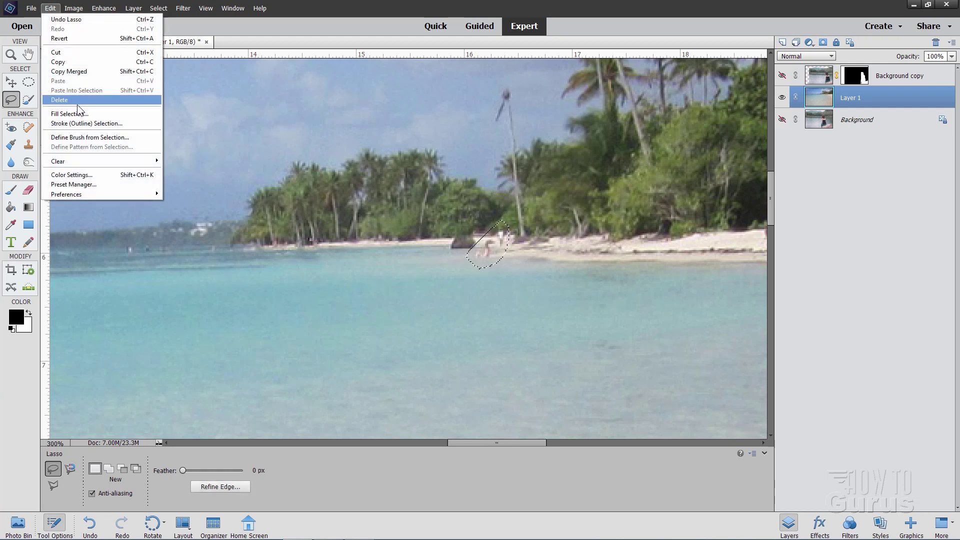
left_click(100, 114)
left_click(540, 157)
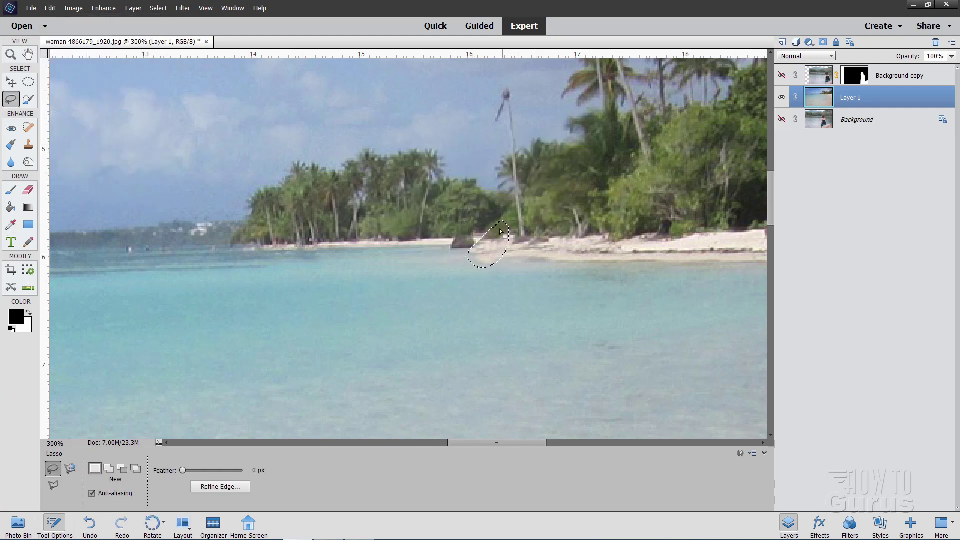
Clone clean sand over the leftover smudge at the shoreline, then view the whole photo
key("ctrl+d")
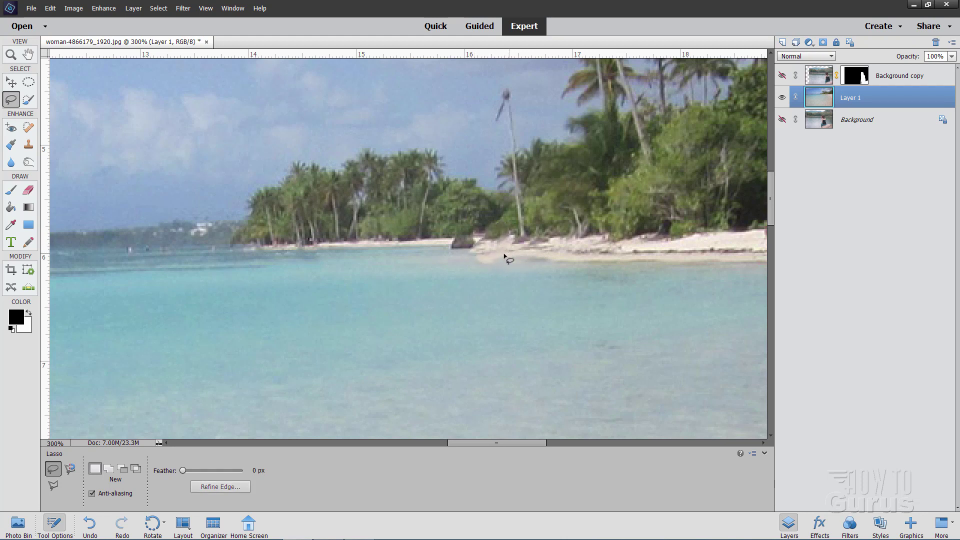
left_click(28, 145)
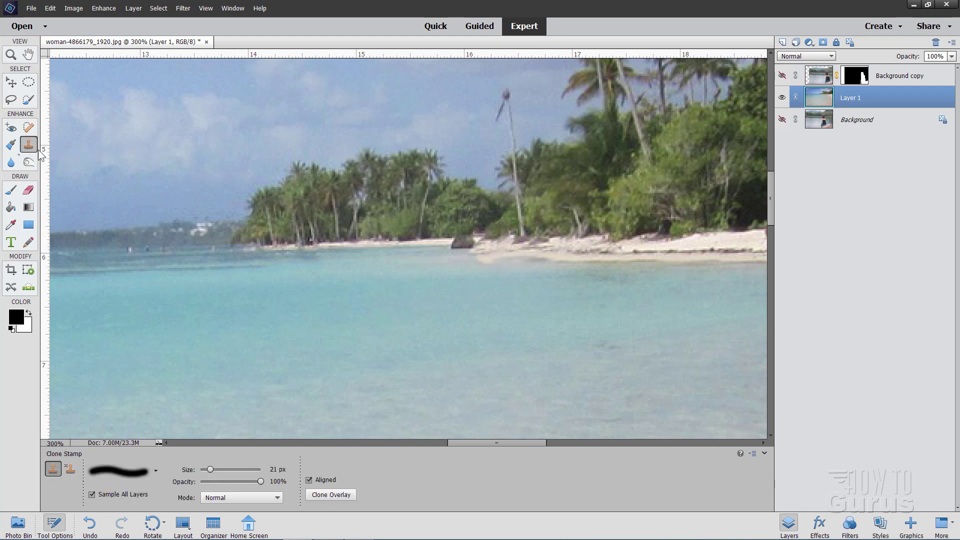
key("alt")
left_click(549, 259, "alt")
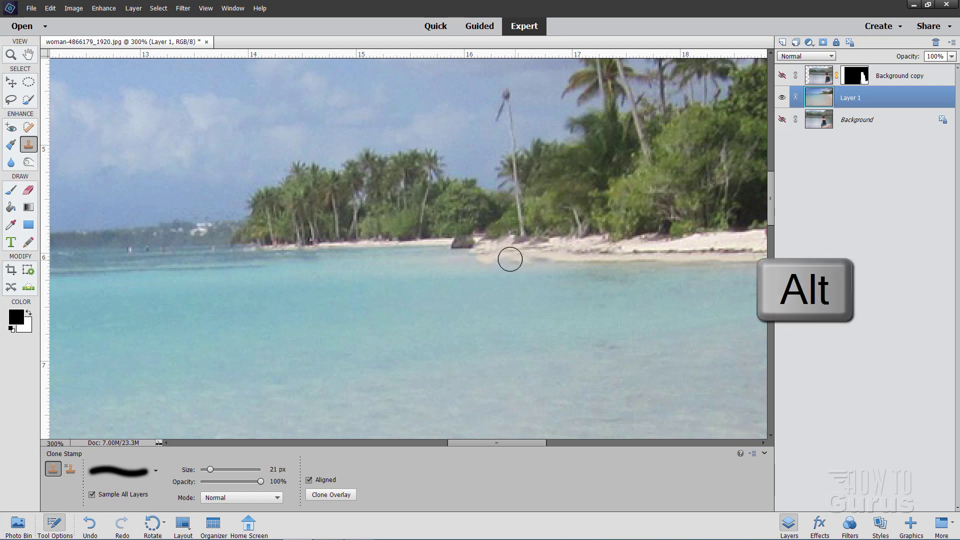
left_click_drag(504, 255, 480, 253)
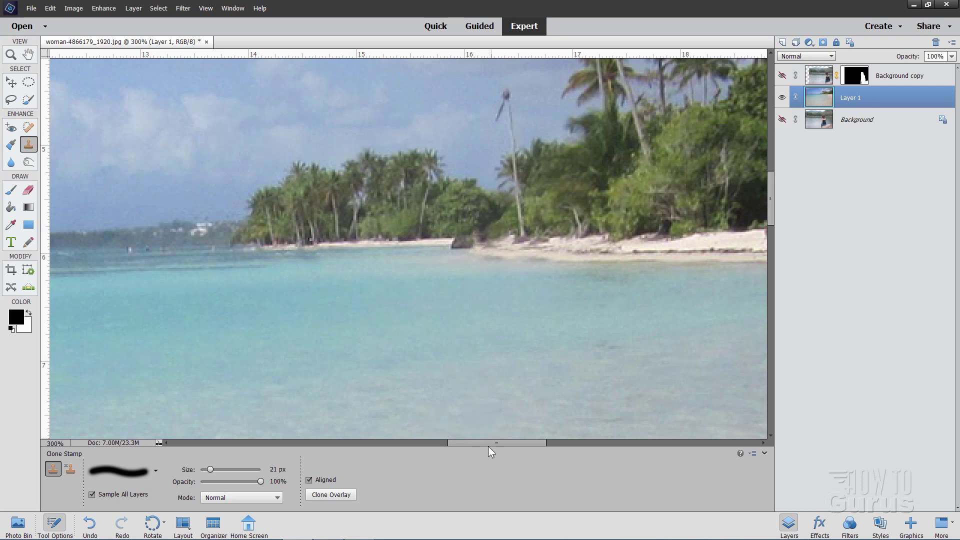
mouse_move(482, 442)
left_mouse_down()
mouse_move(533, 441)
mouse_move(490, 451)
left_mouse_up()
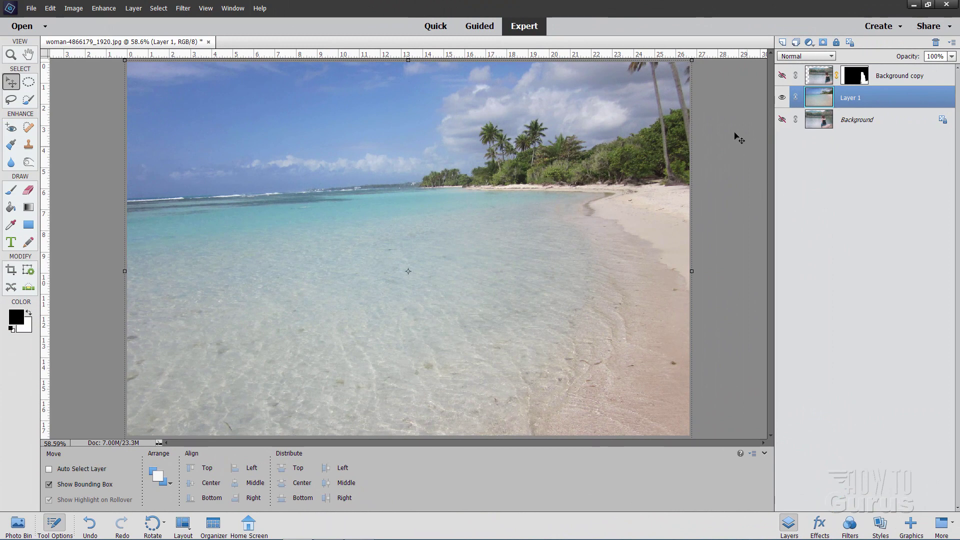
Show the woman's Background copy layer again and make it the active layer
left_click(782, 76)
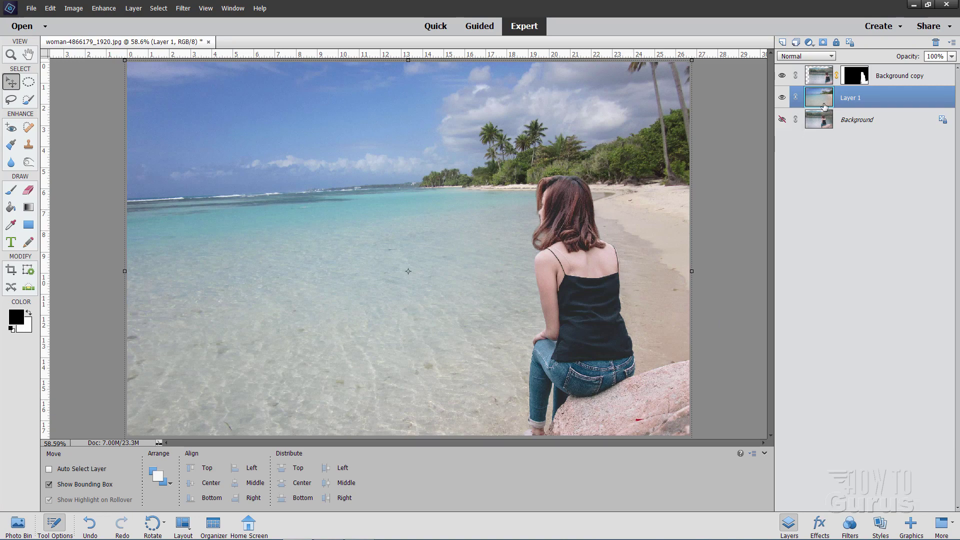
left_click(880, 78)
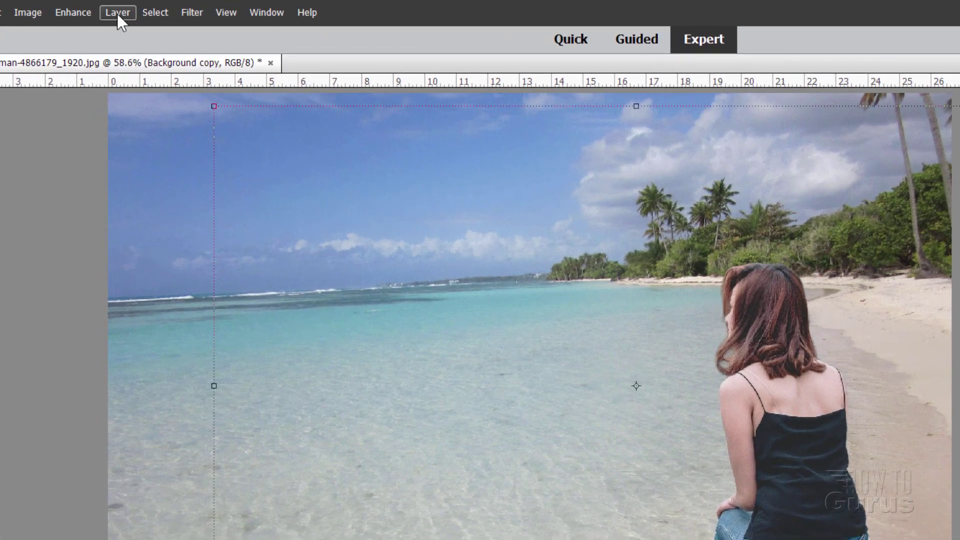
Add a Levels adjustment clipped to the woman's layer with input levels 22, 1.31, 255
left_click(118, 12)
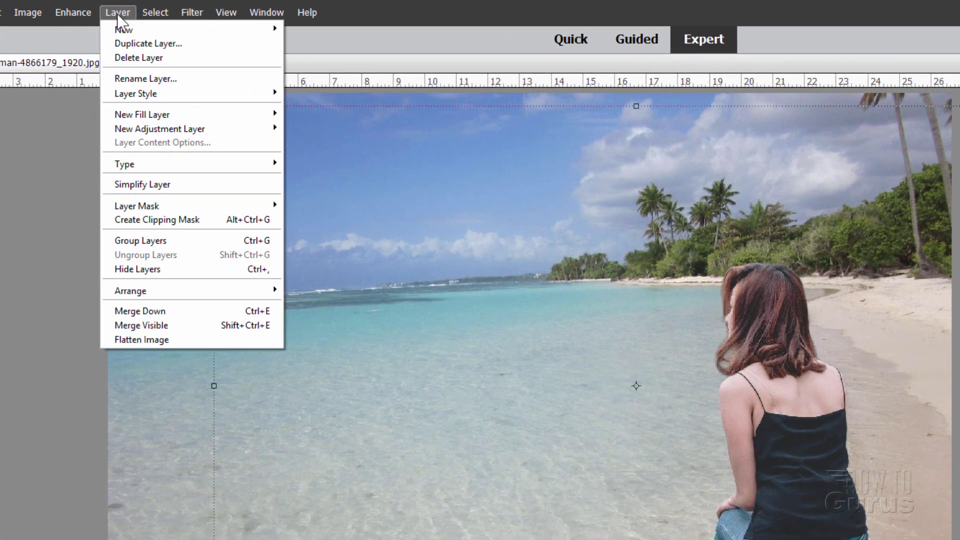
mouse_move(178, 131)
left_click(288, 132)
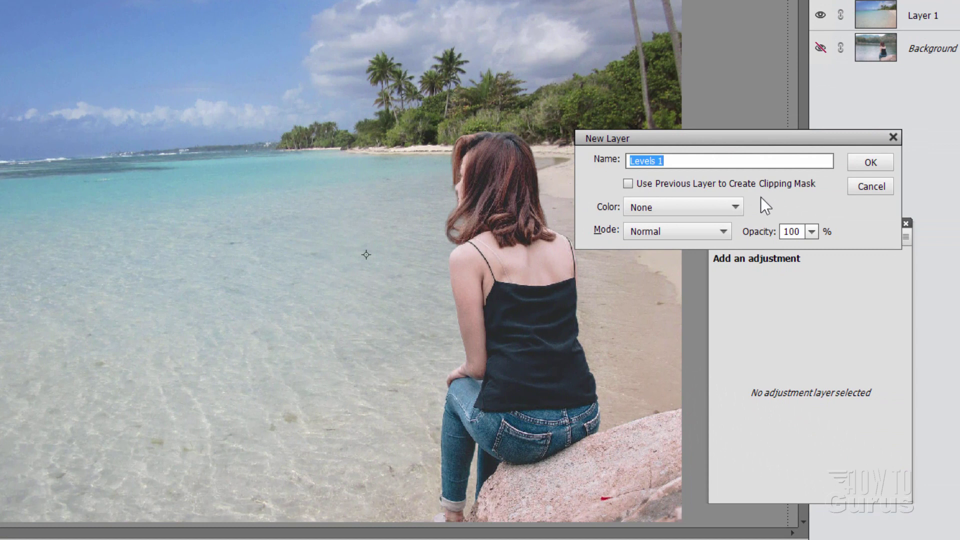
left_click(630, 185)
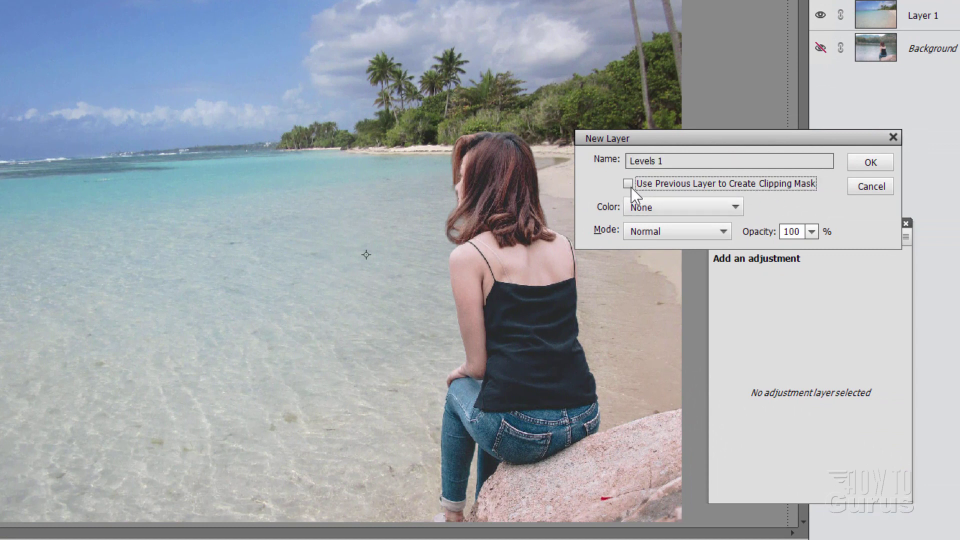
left_click(852, 161)
left_click_drag(792, 358, 785, 358)
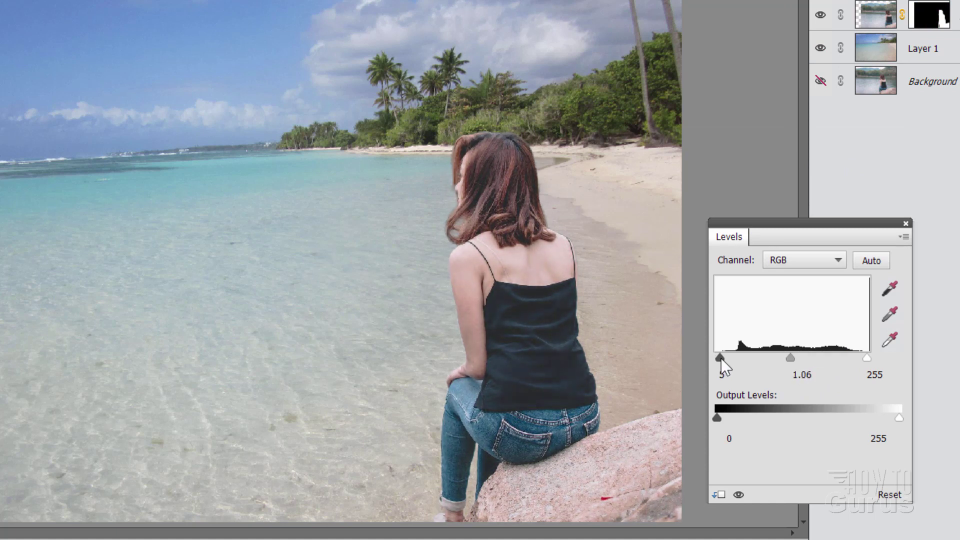
left_click_drag(722, 358, 724, 355)
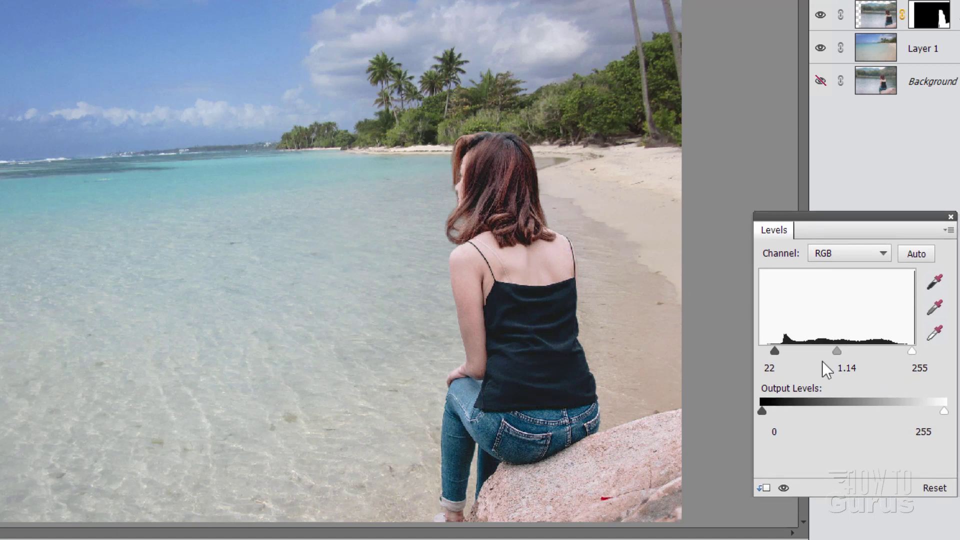
left_click_drag(839, 352, 829, 350)
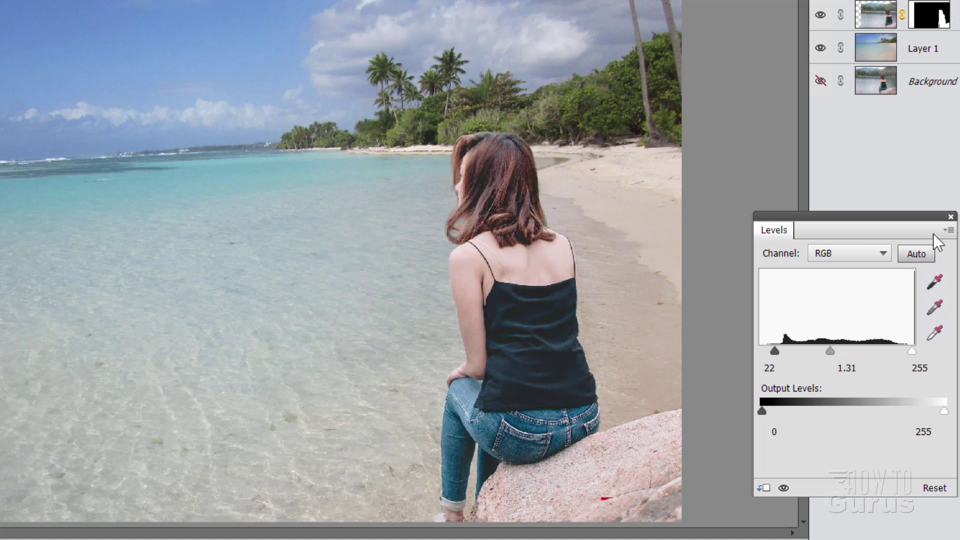
left_click(951, 218)
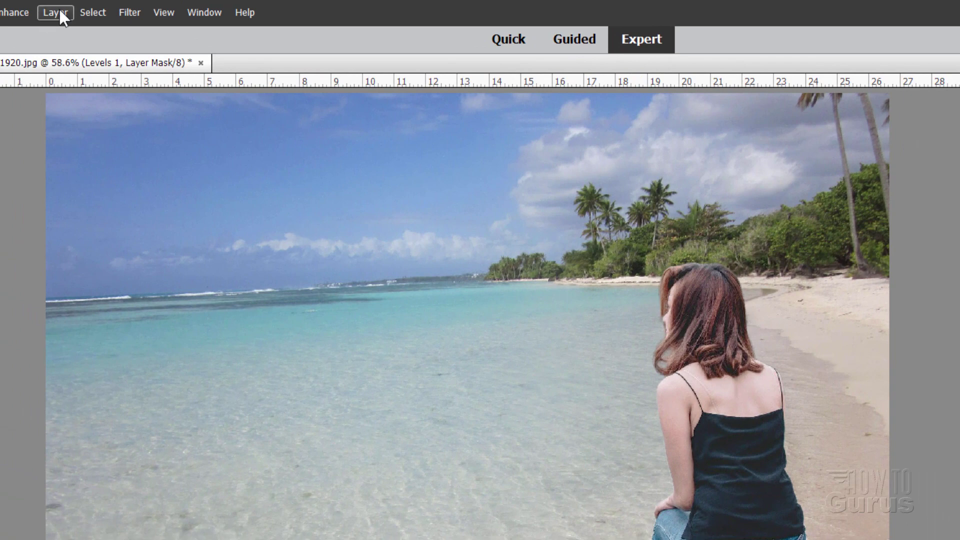
Add a Warming Filter (85) photo filter at 12% density clipped to the woman's layer
left_click(60, 10)
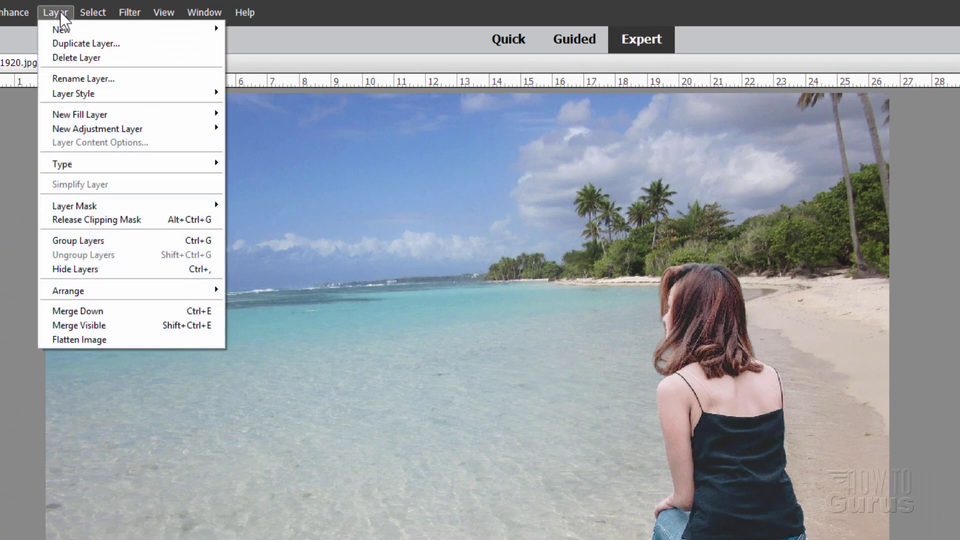
mouse_move(84, 131)
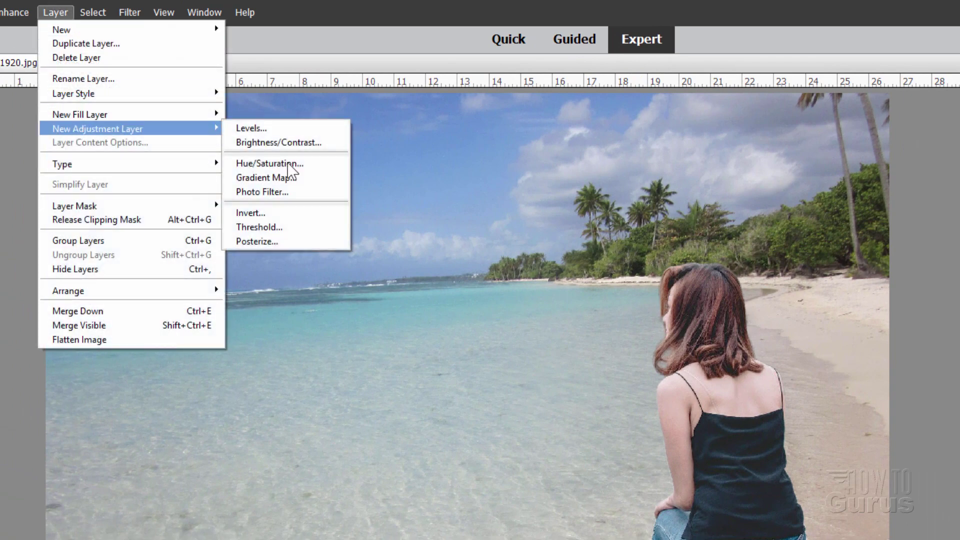
left_click(297, 190)
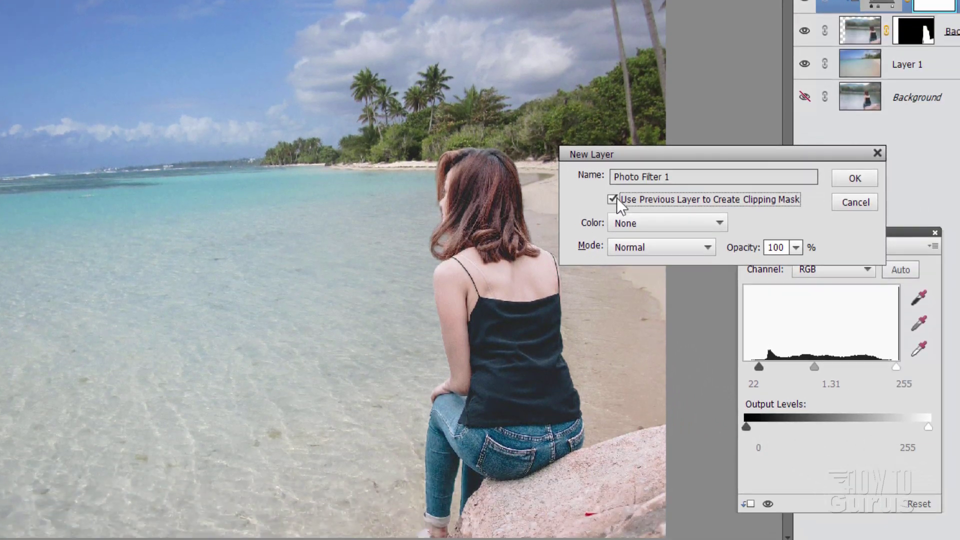
left_click(835, 315)
left_click(831, 171)
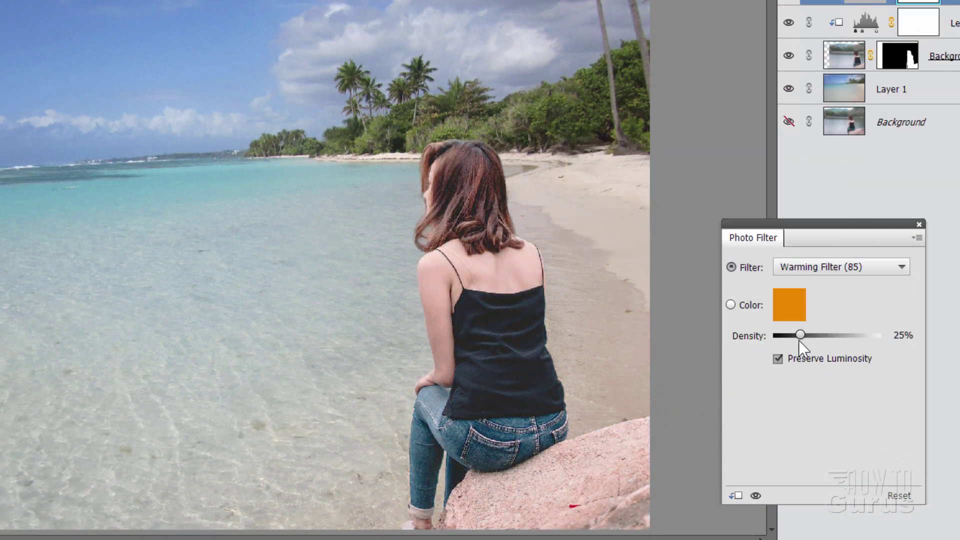
left_click_drag(799, 336, 787, 334)
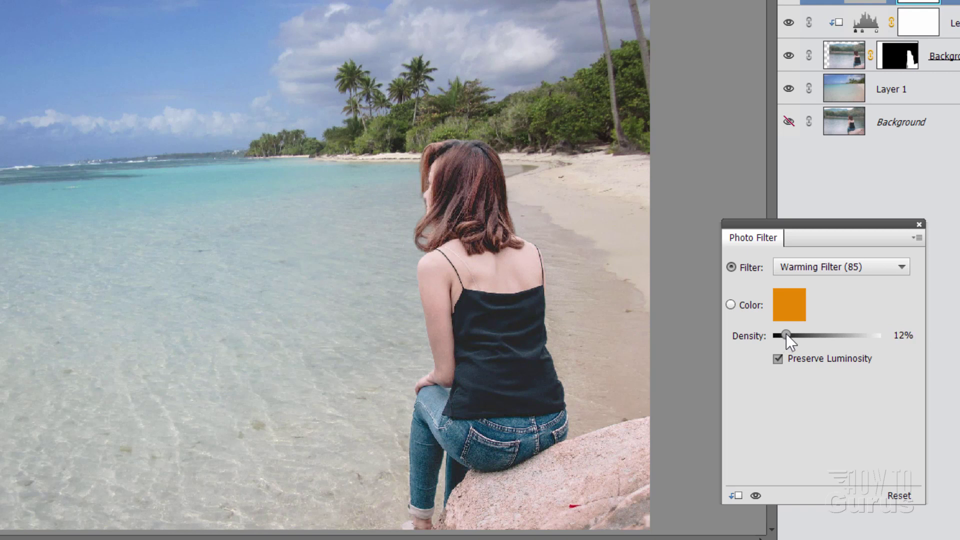
left_click(756, 496)
left_click(919, 224)
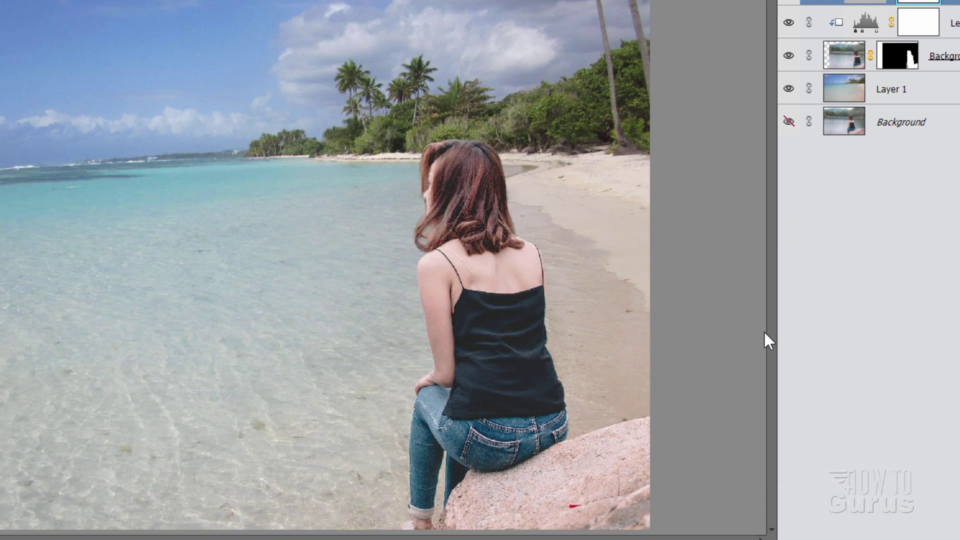
Zoom in closely on the woman's legs and feet
left_click(401, 531)
left_click(400, 530)
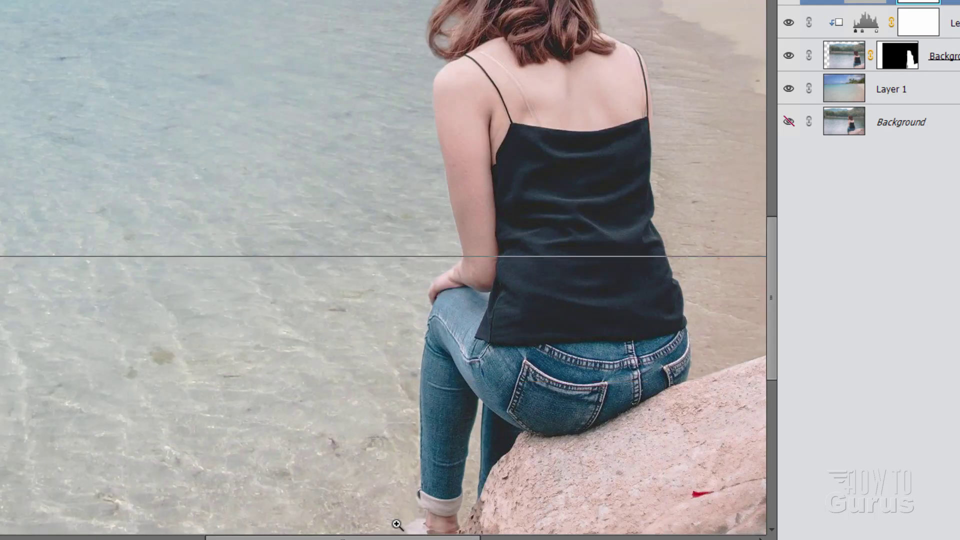
left_click(398, 526)
scroll(579, 490, "down", 5)
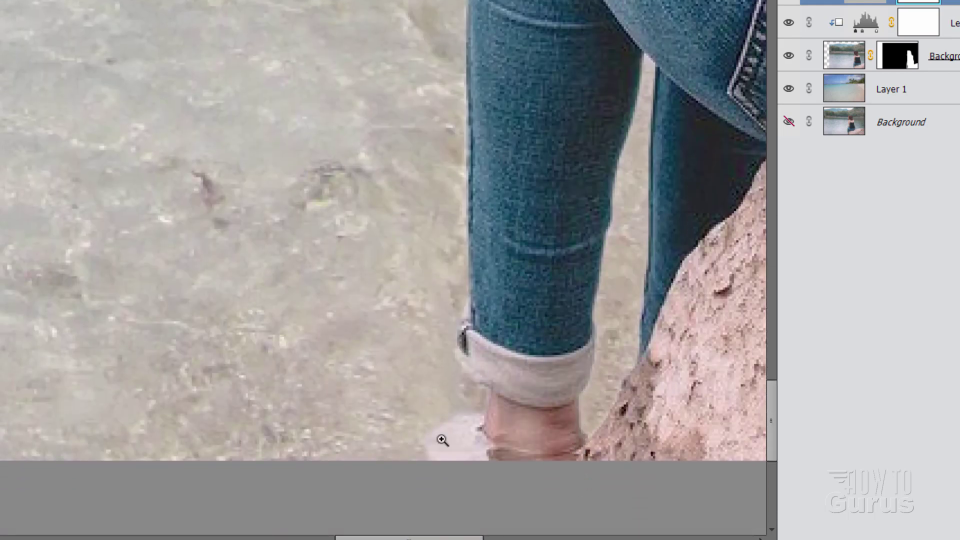
Target the Background copy layer mask with the 45 px soft brush
left_click(908, 56)
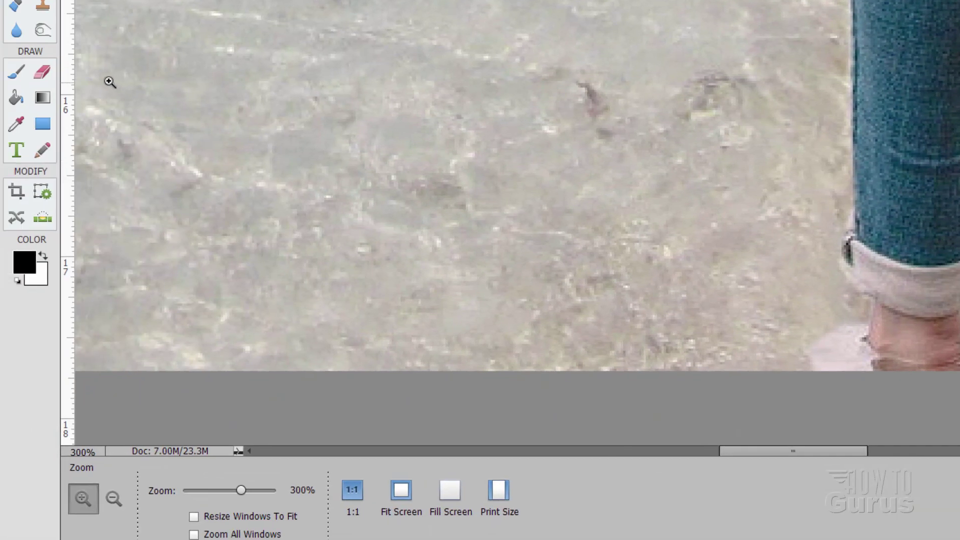
left_click(16, 72)
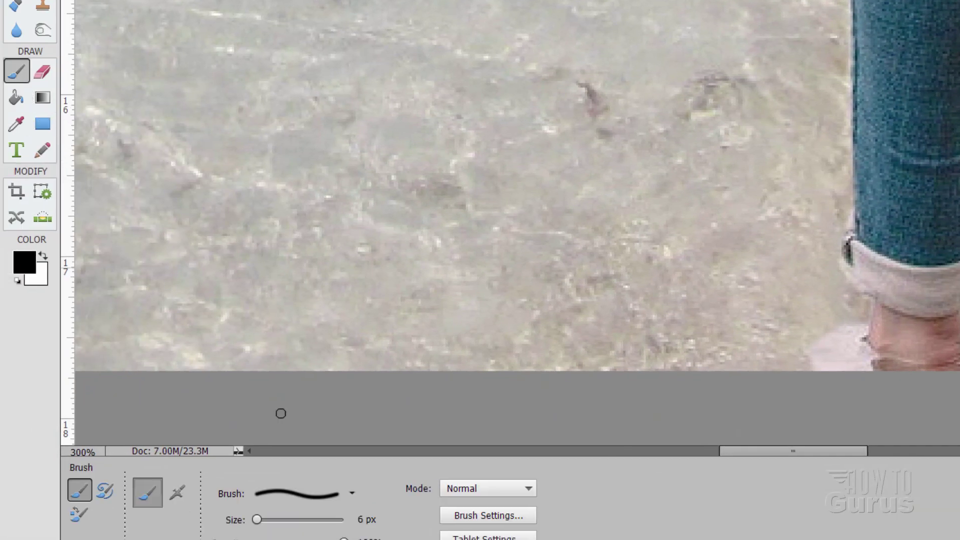
left_click(350, 494)
left_click(303, 431)
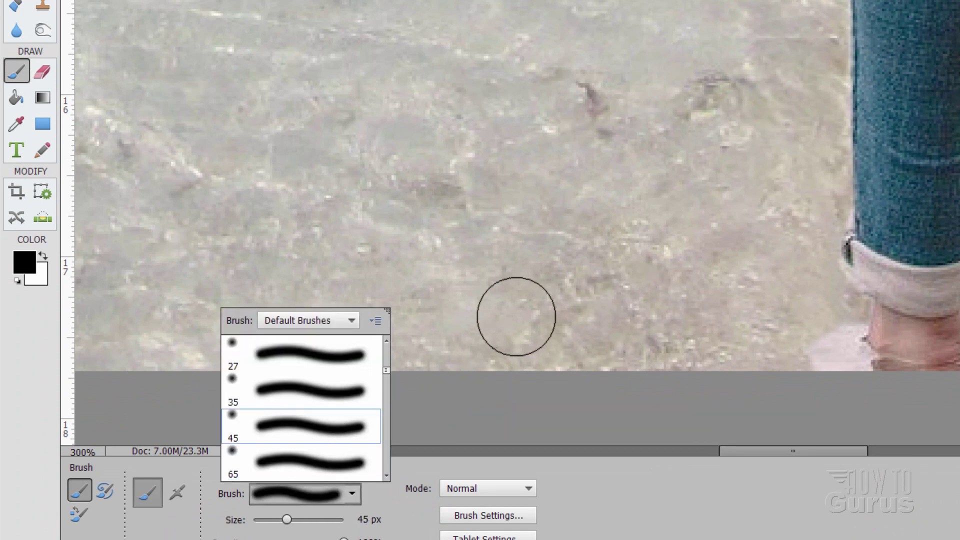
left_click(406, 494)
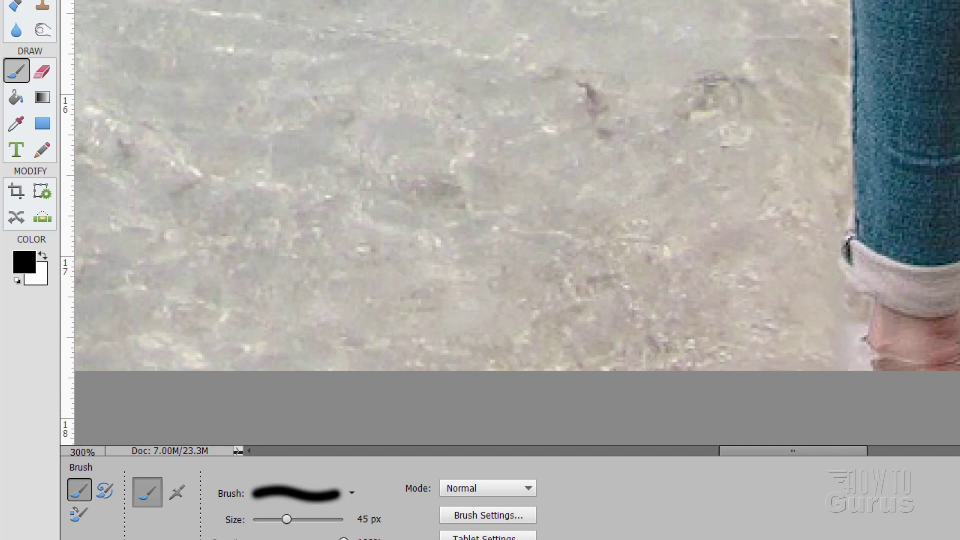
Fit the whole composite in the window and switch to the Move tool
key("z")
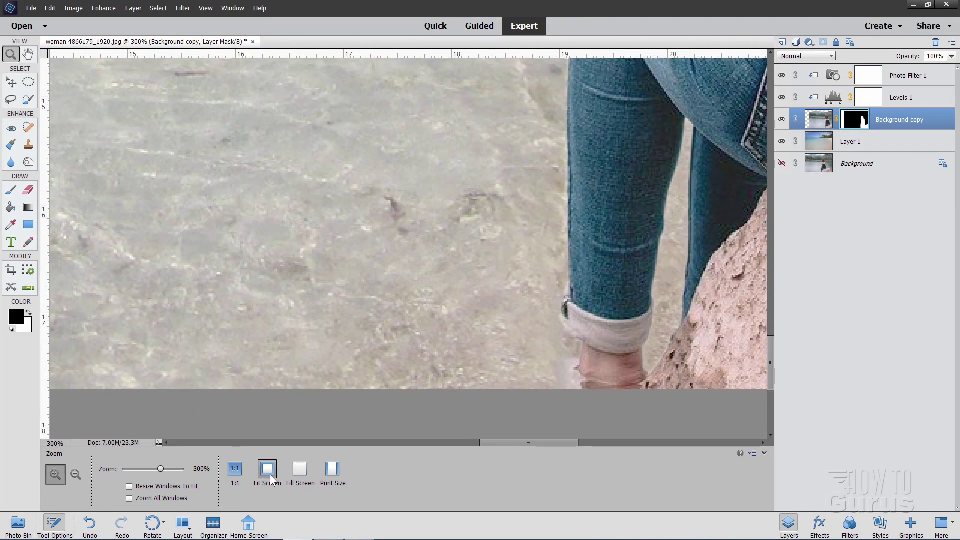
left_click(405, 507)
key("v")
key("alt+[")
key("alt+[")
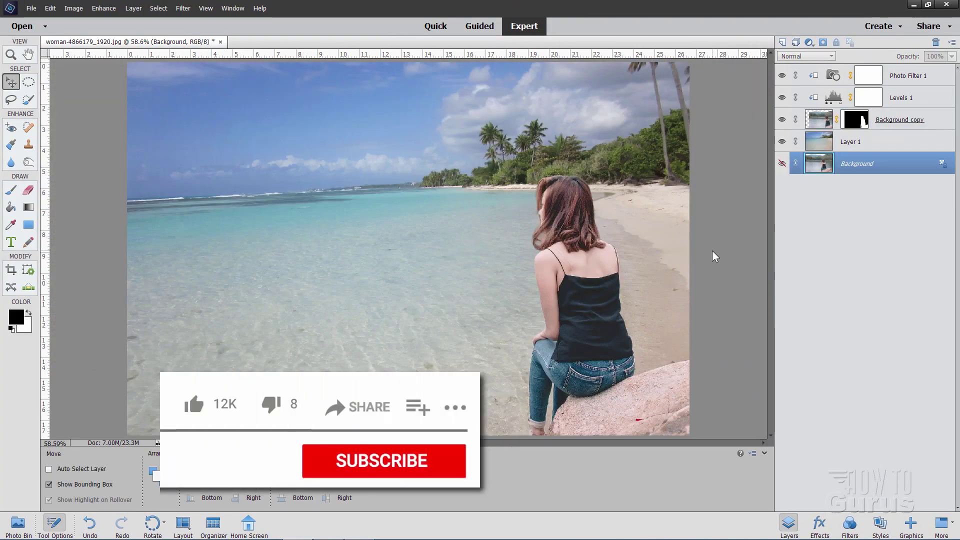